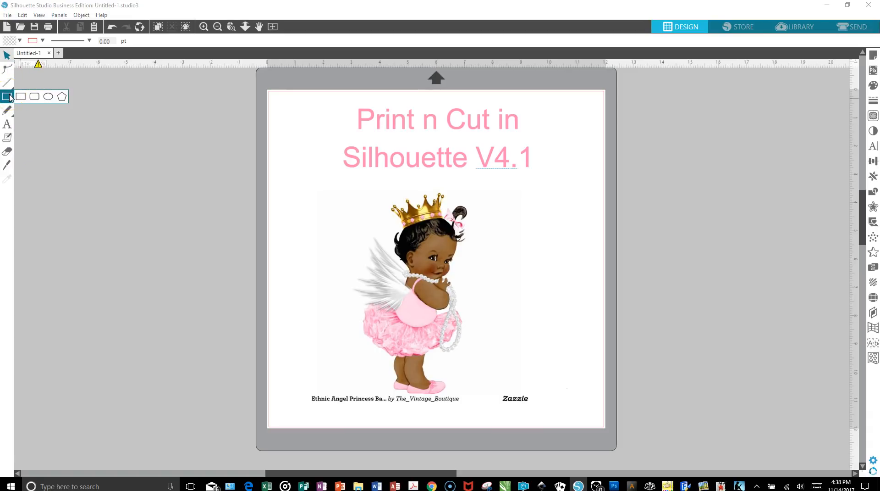
Draw a rectangle about 7.1 by 7.3 in around the princess figure and delete the tiny stray rectangle near its lower corner
left_click(20, 96)
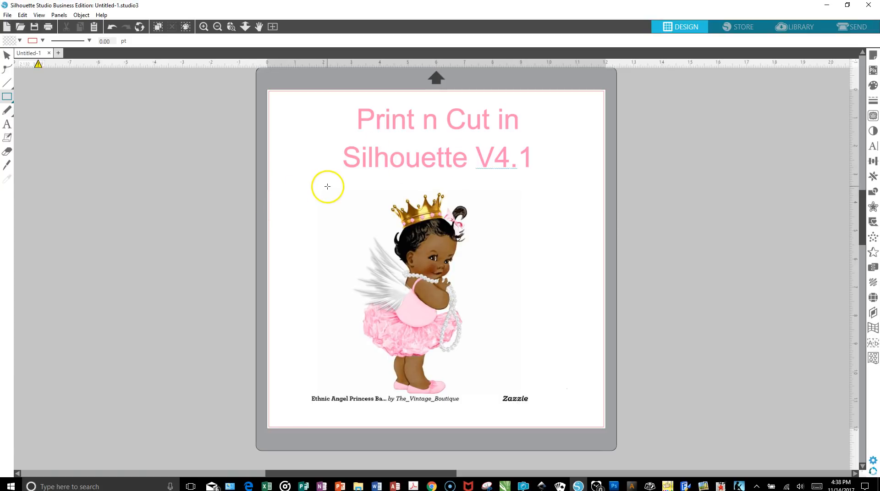
mouse_move(327, 187)
left_mouse_down()
mouse_move(507, 349)
mouse_move(530, 405)
left_mouse_up()
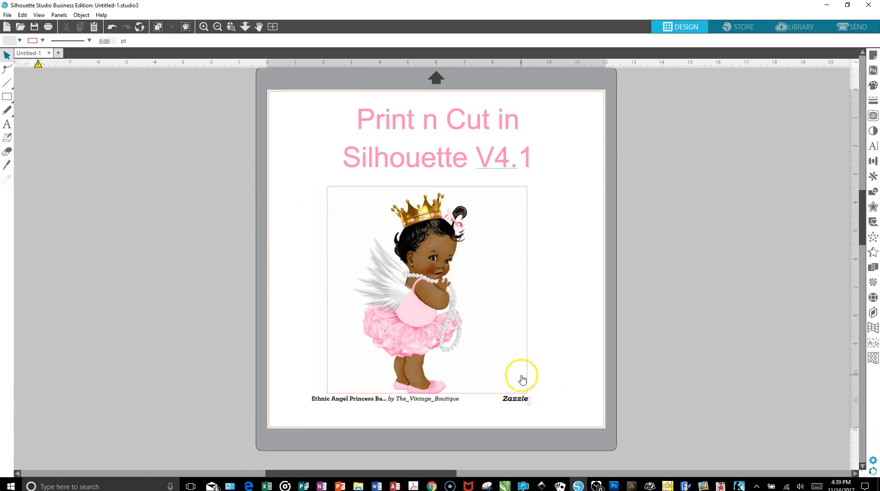
left_click(530, 408)
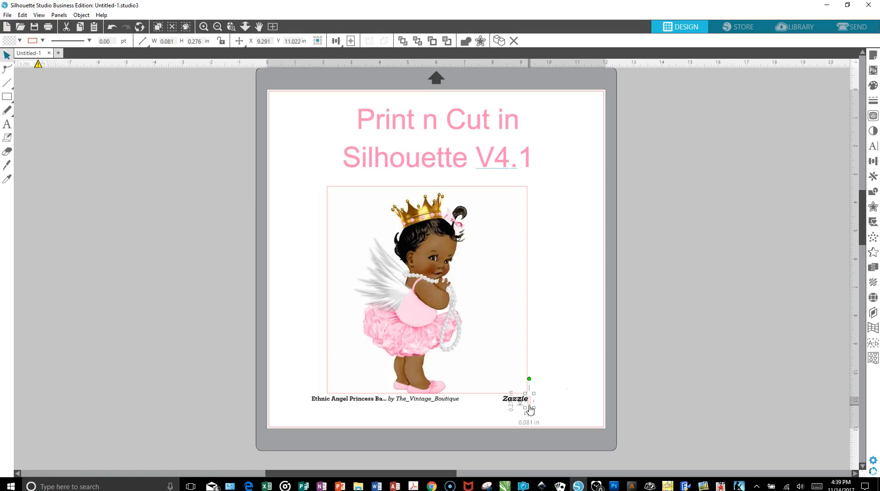
key("Delete")
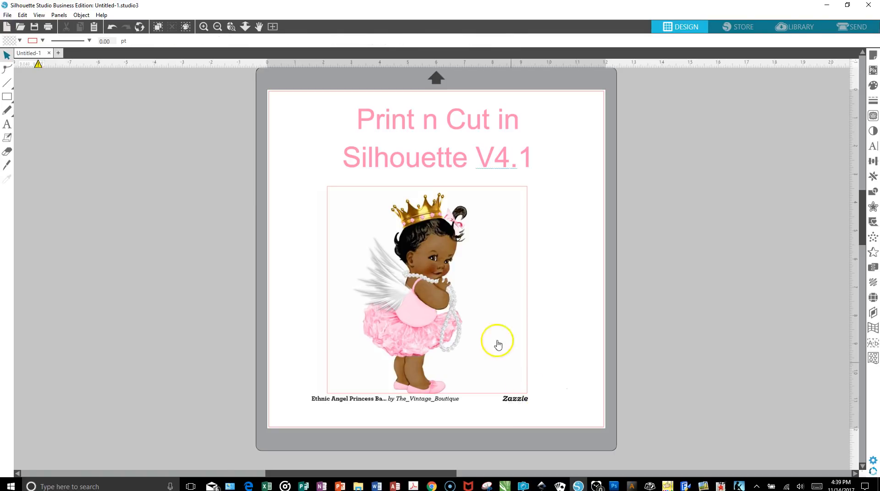
Shift the princess image slightly upward behind the rectangle, to about X 5.43, Y 7.09 in
left_click(529, 306)
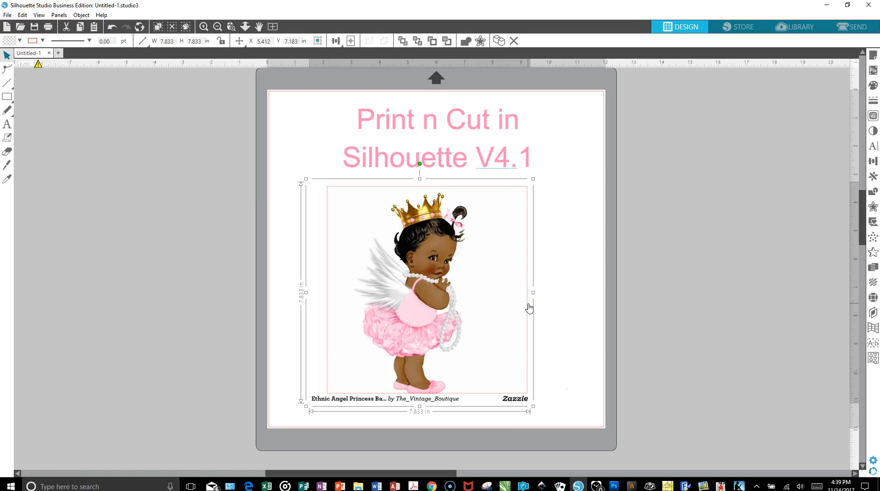
key("Down")
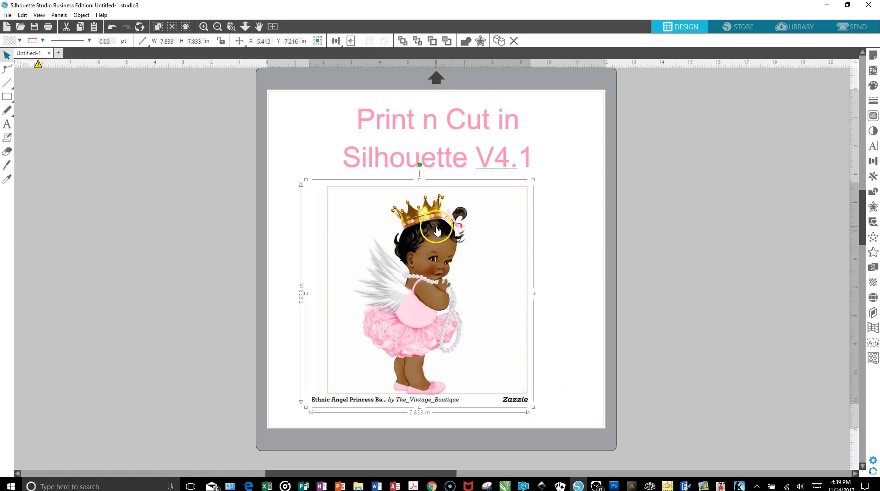
left_click_drag(437, 230, 438, 226)
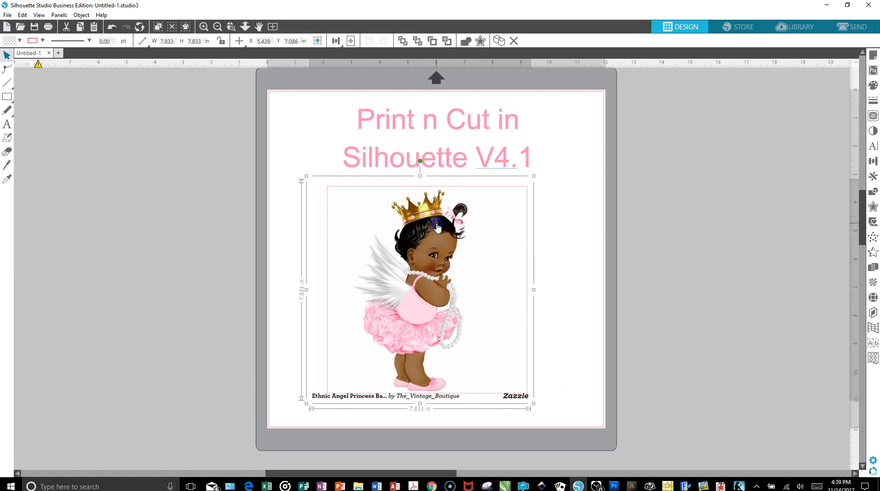
left_click(596, 260)
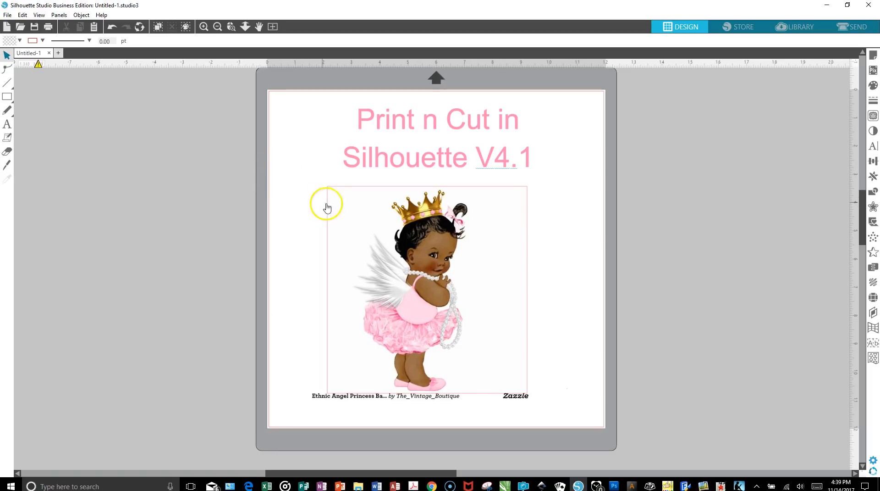
Crop the princess image to the rectangle drawn around it, cutting away the caption text beneath the figure
left_click(526, 281)
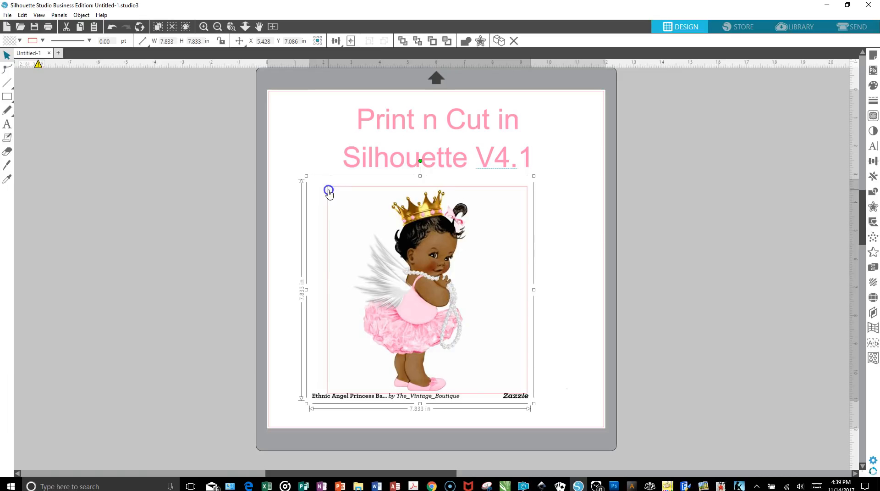
left_click(327, 222)
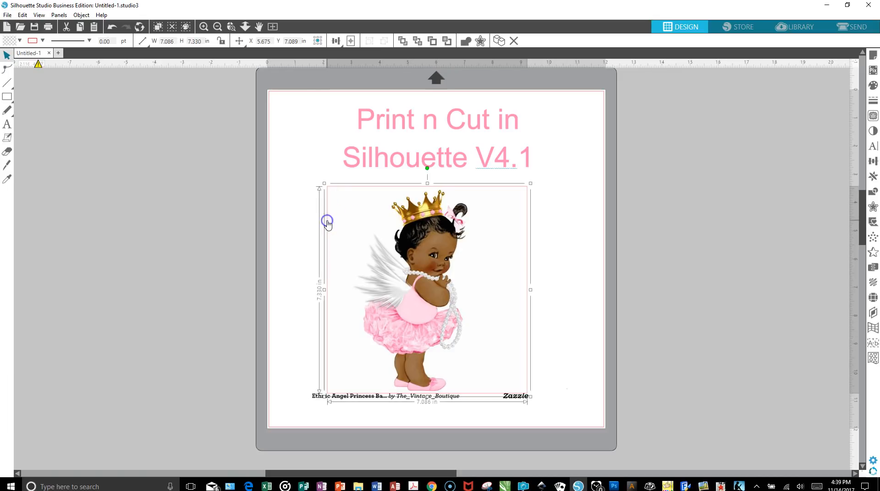
left_click(231, 175)
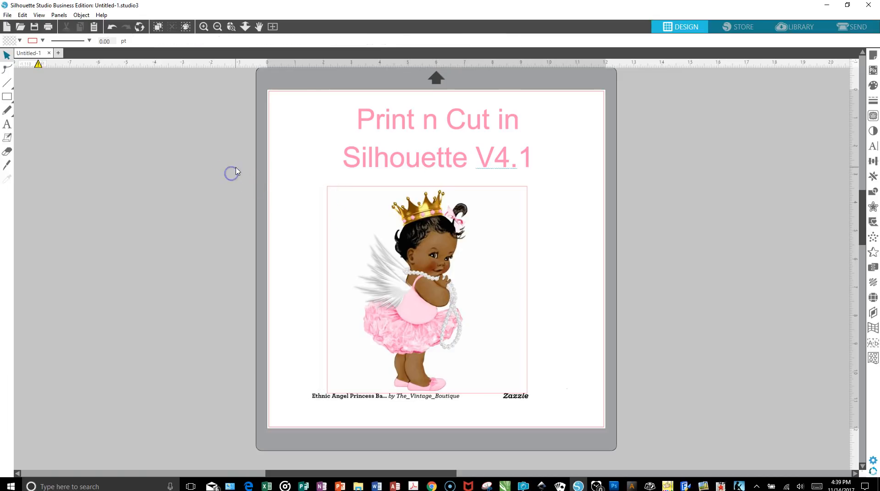
left_click_drag(323, 192, 576, 420)
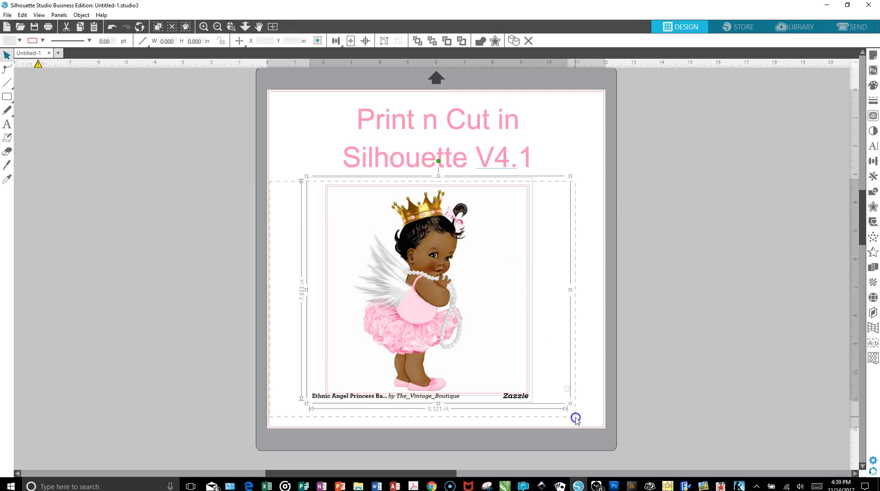
left_click(874, 192)
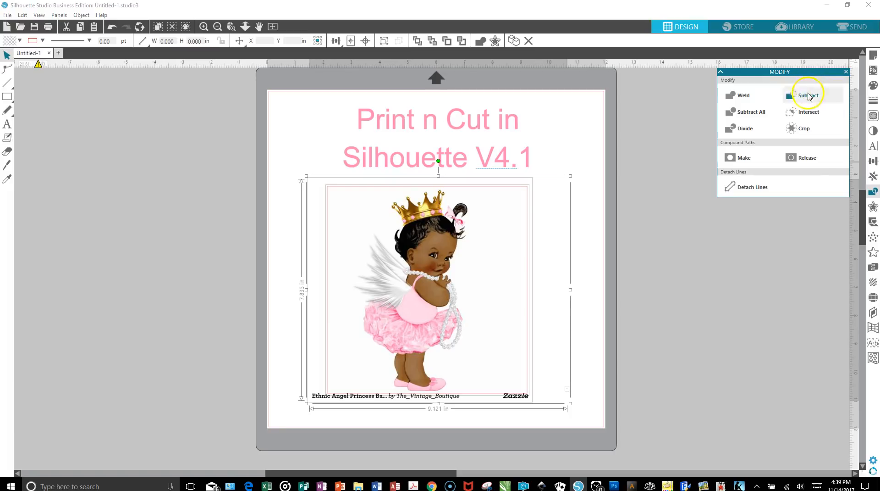
left_click(798, 130)
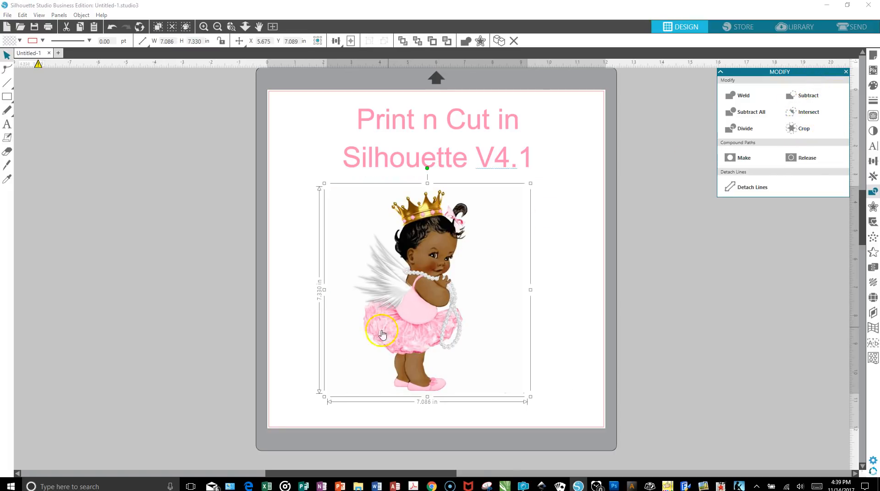
Move the pink title text upward off the page
left_click(507, 411)
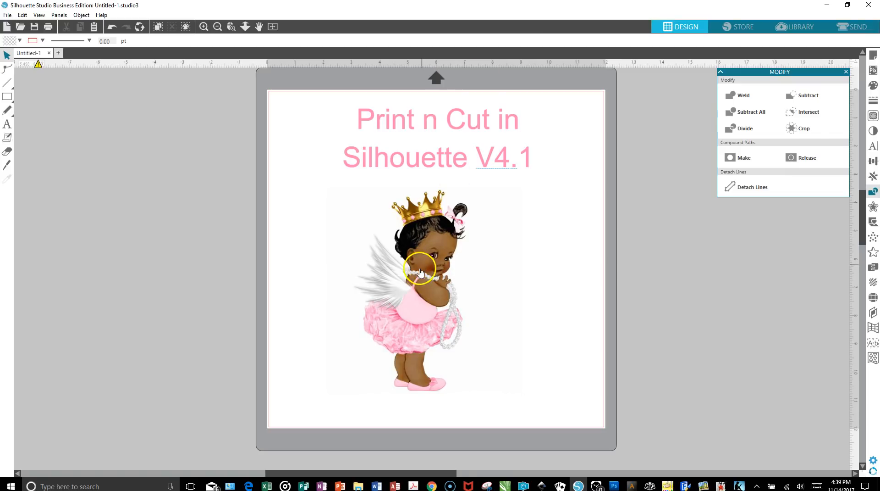
left_click(456, 156)
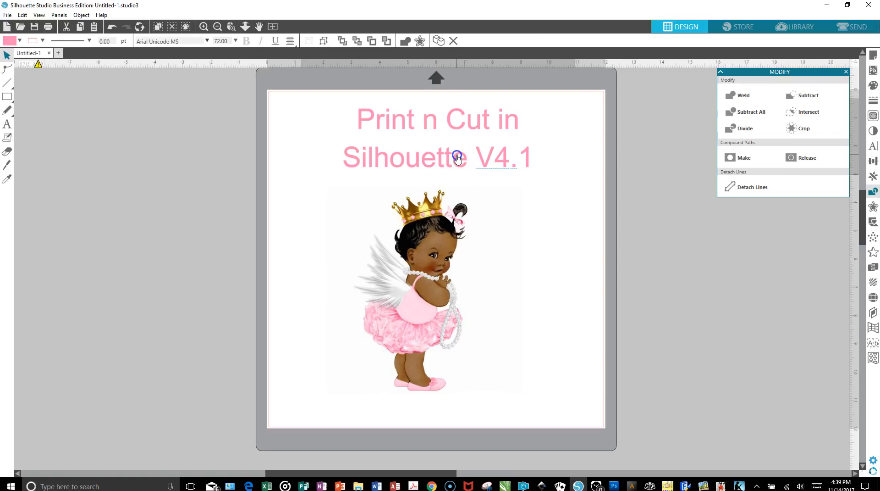
left_click_drag(457, 157, 456, 73)
scroll(456, 206, "down", 1)
scroll(456, 207, "down", 1)
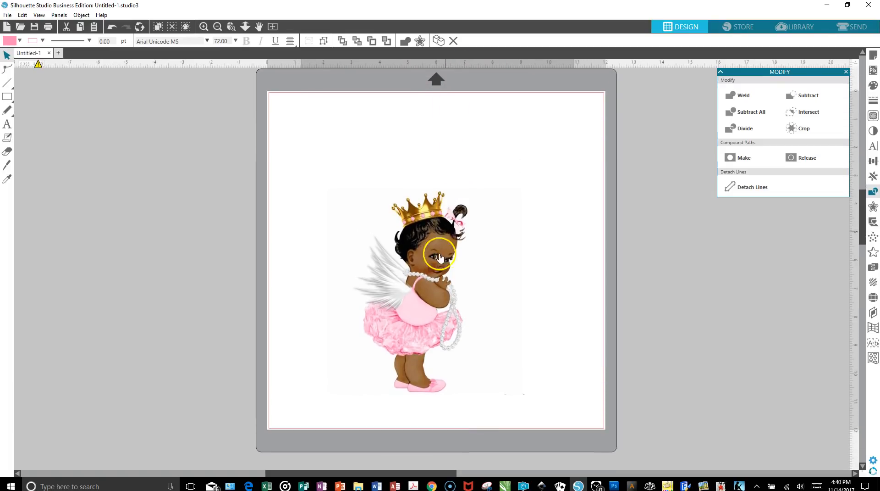
Enlarge the cropped princess image to about 10.94 by 11.32 in and position it centrally on the page
left_click(428, 297)
left_click_drag(423, 299, 333, 340)
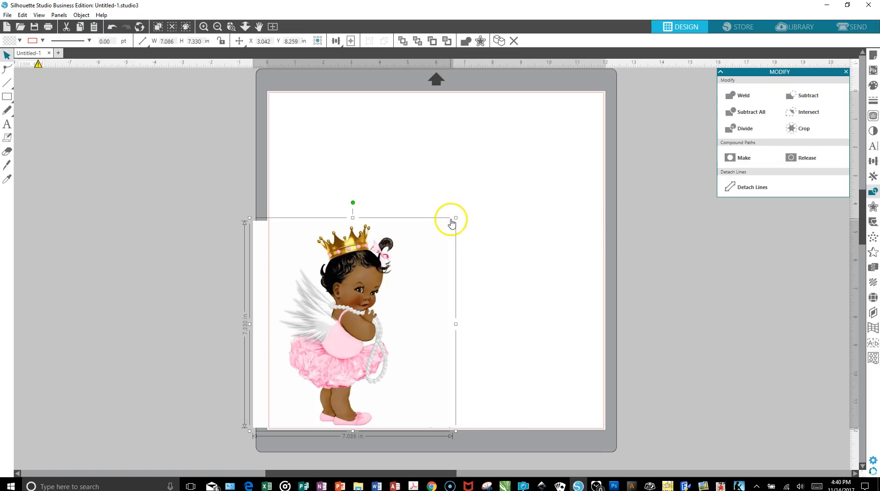
left_click_drag(457, 216, 586, 126)
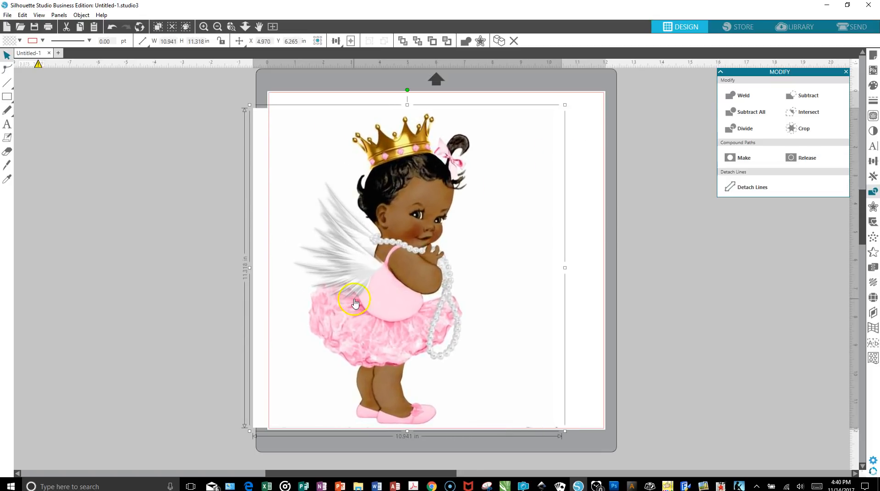
left_click_drag(382, 297, 408, 295)
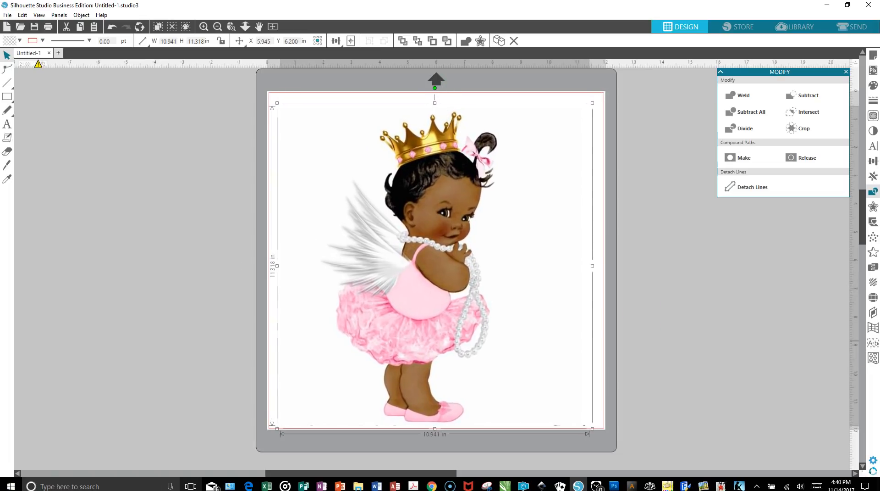
left_click(7, 69)
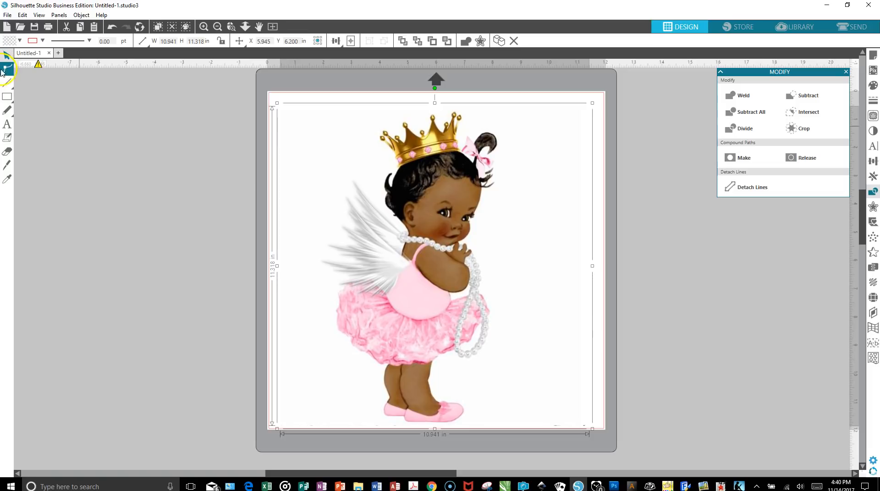
left_click(7, 96)
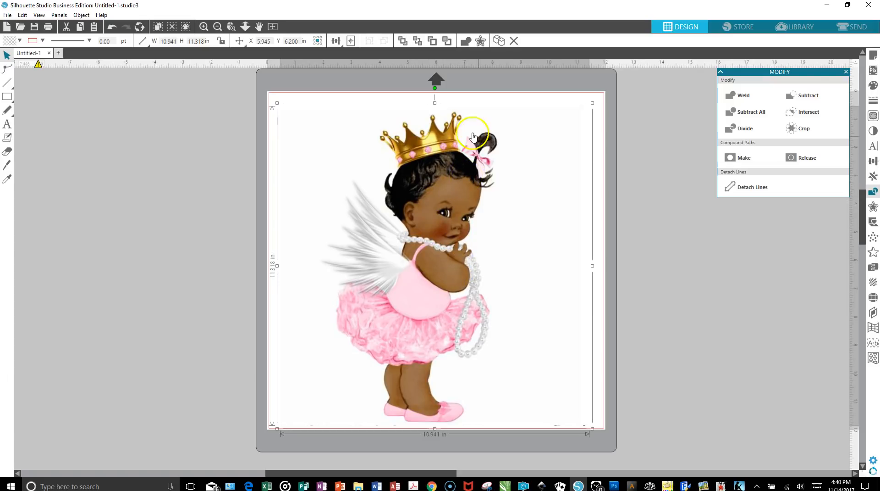
left_click_drag(404, 288, 182, 275)
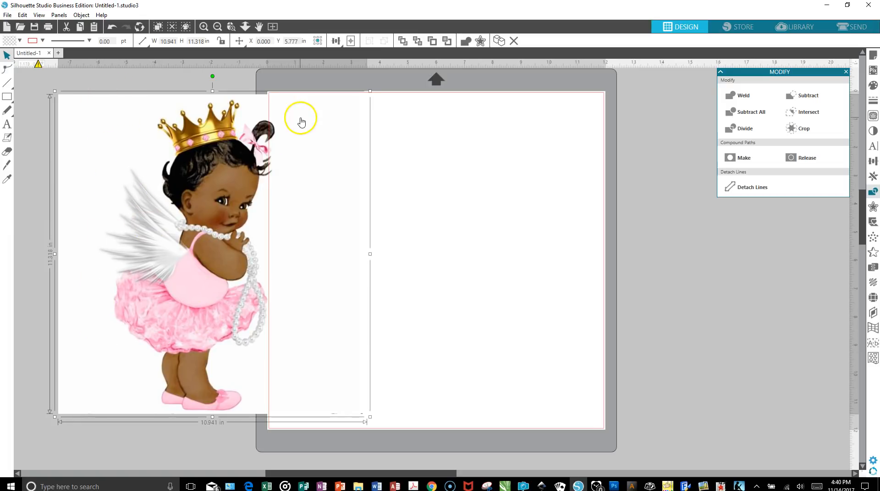
left_click_drag(218, 266, 437, 277)
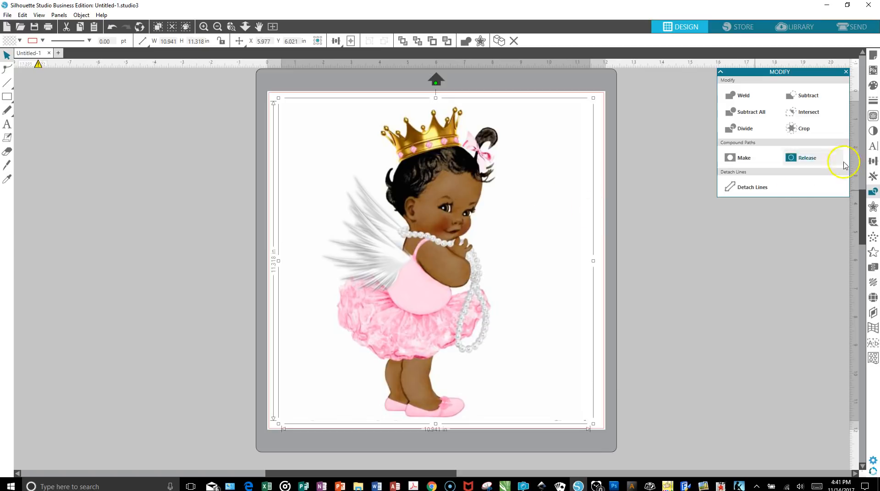
Close the Modify options and open the Trace options
left_click(846, 72)
left_click(873, 114)
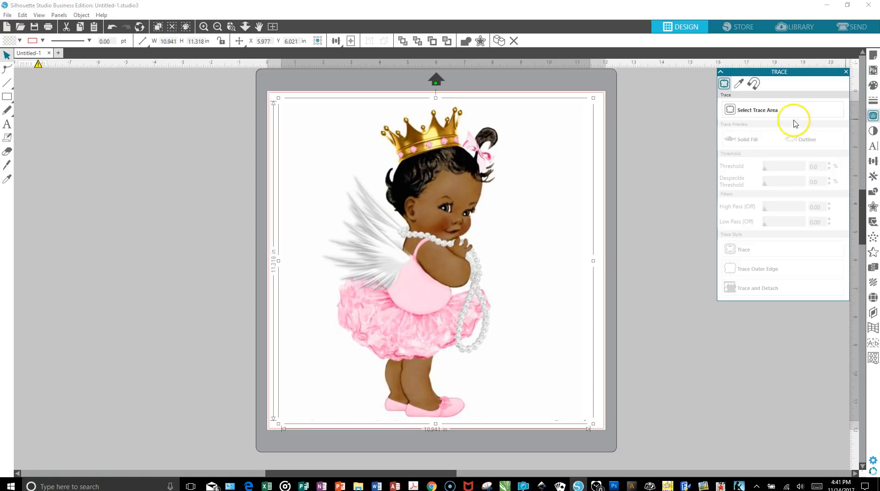
left_click(757, 110)
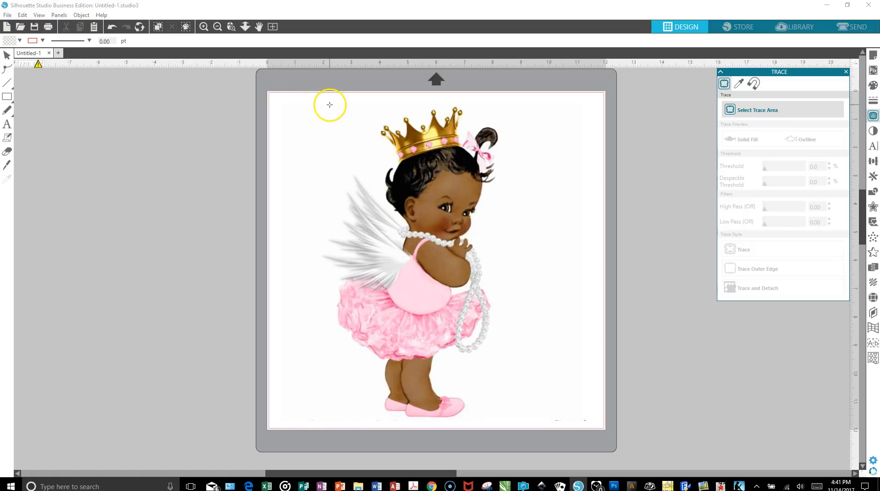
left_click_drag(318, 104, 372, 110)
left_click_drag(385, 116, 592, 183)
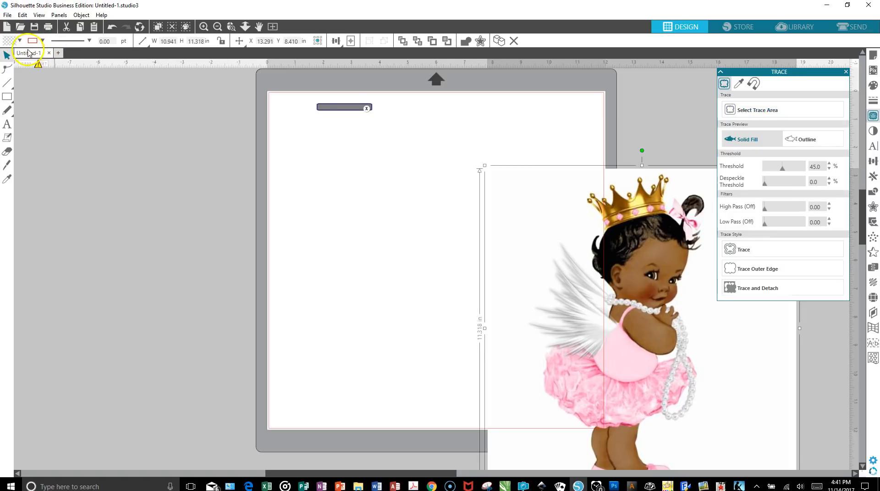
left_click(111, 26)
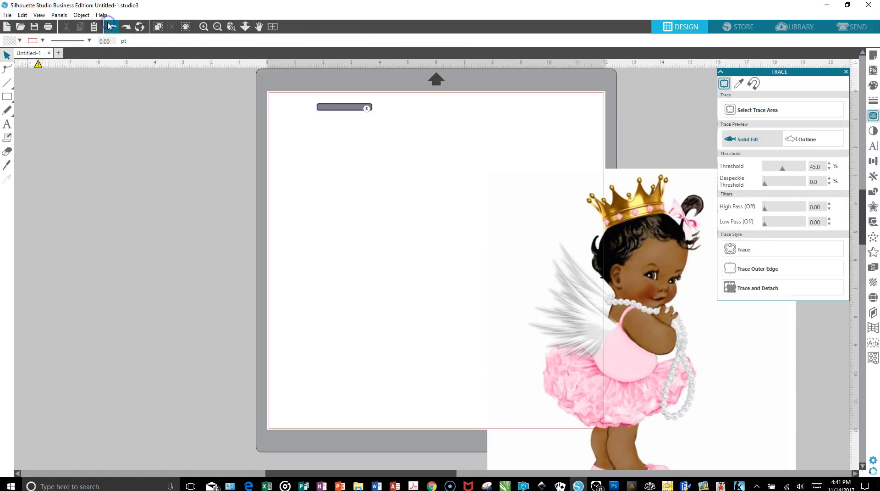
left_click(110, 26)
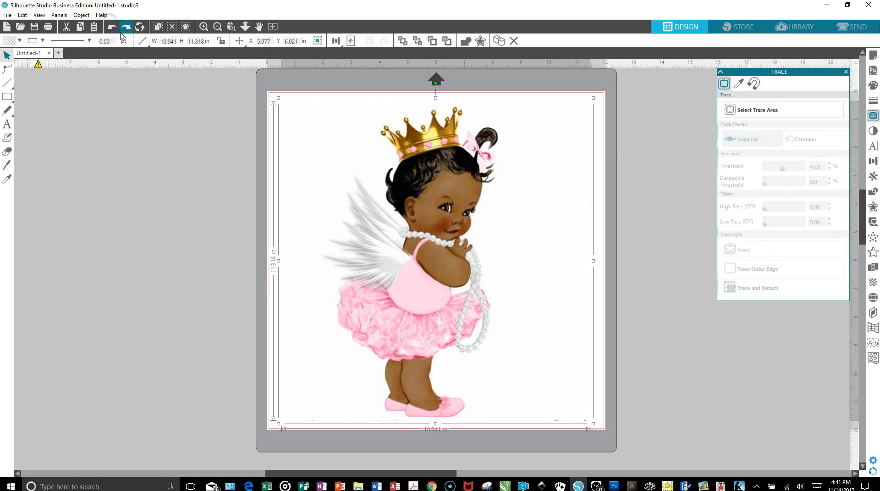
Select a trace area about 8.3 by 11.2 in enclosing the whole princess figure
left_click(648, 247)
left_click(731, 109)
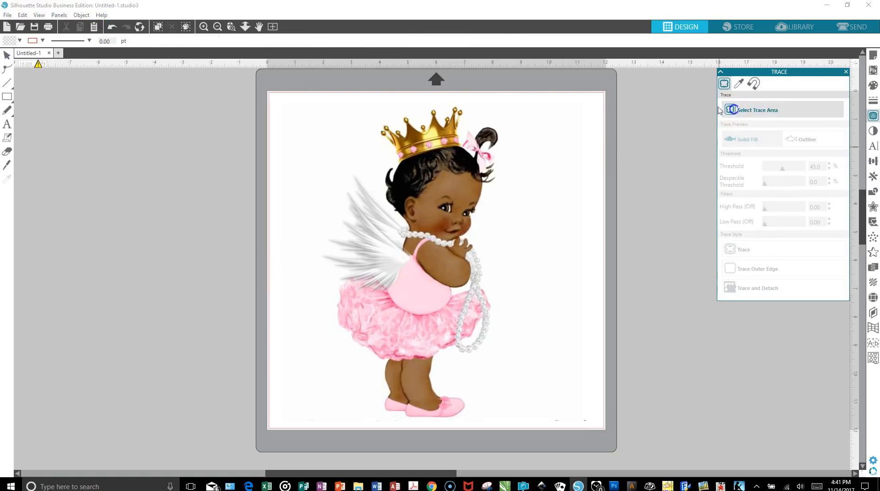
mouse_move(312, 102)
left_mouse_down()
mouse_move(354, 106)
mouse_move(568, 231)
mouse_move(538, 431)
mouse_move(546, 418)
left_mouse_up()
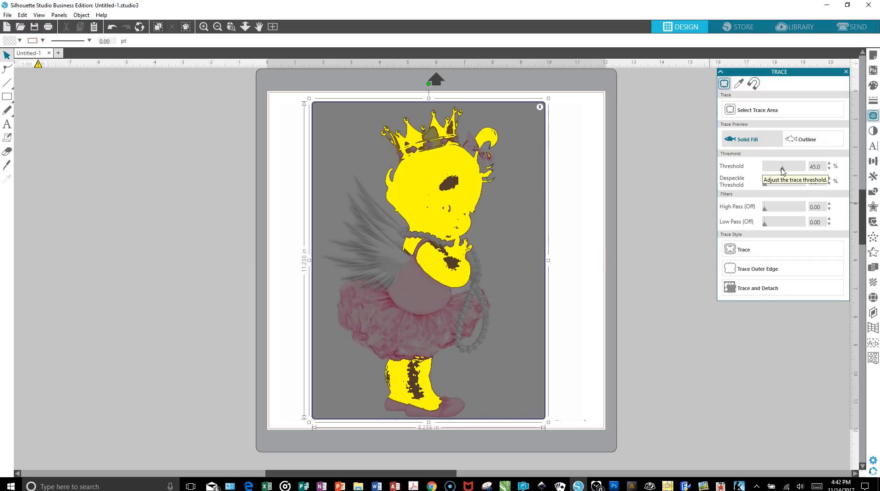
Raise the trace threshold to 93% so the fill covers more of the princess figure
left_click(815, 165)
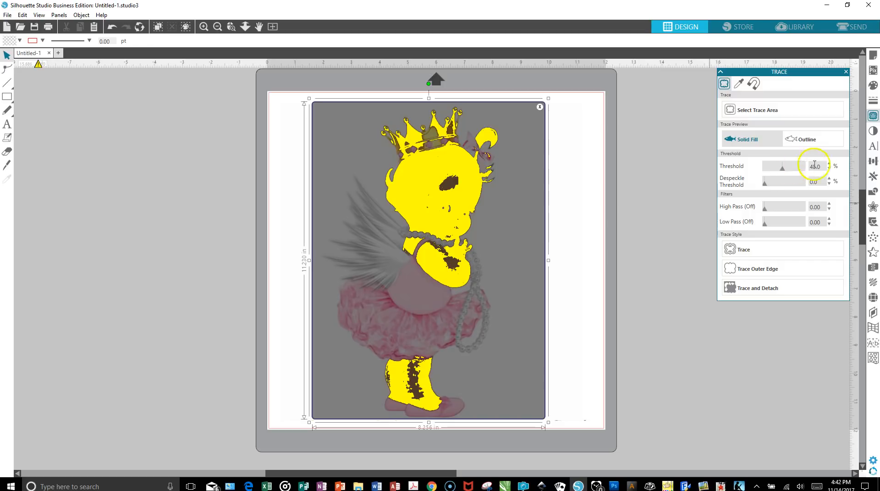
left_click(783, 171)
left_click_drag(790, 170, 799, 169)
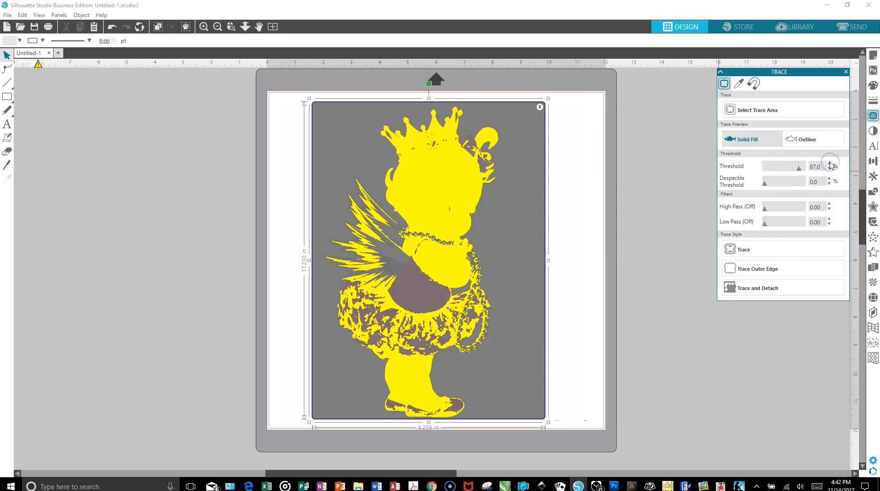
left_click(829, 163)
left_click(829, 164)
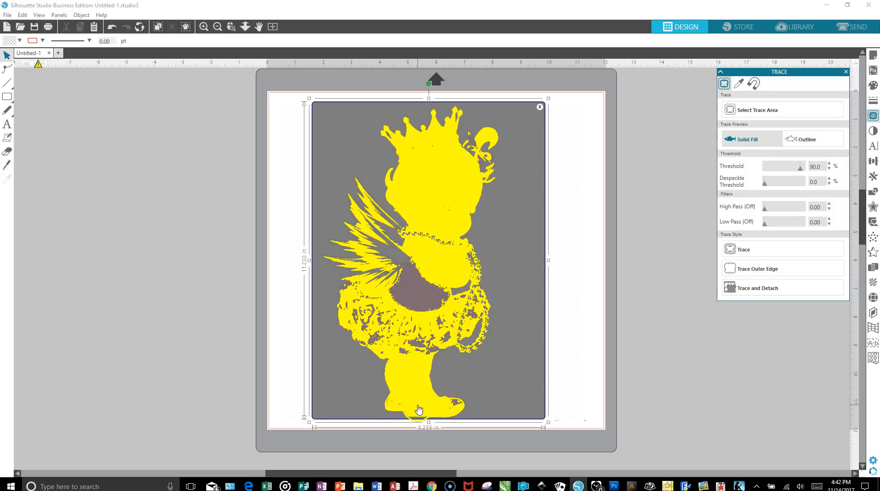
left_click(830, 164)
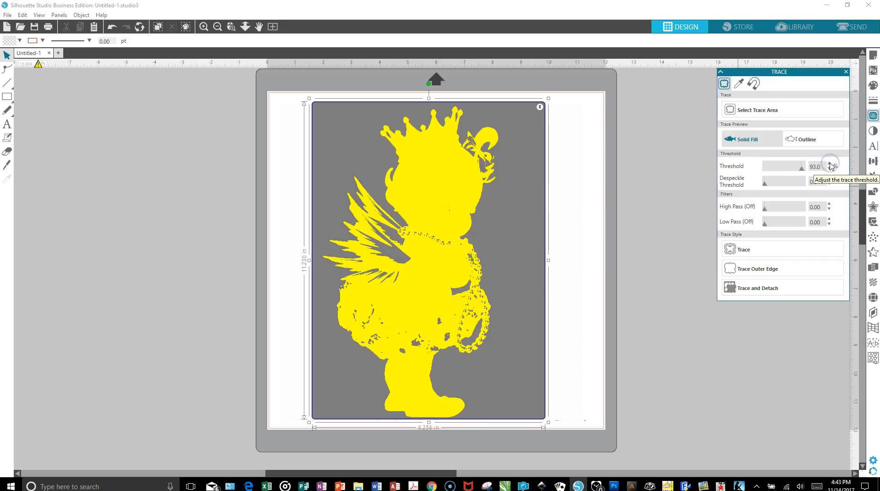
Fine-tune the trace threshold of the princess figure to 95%
left_click(830, 165)
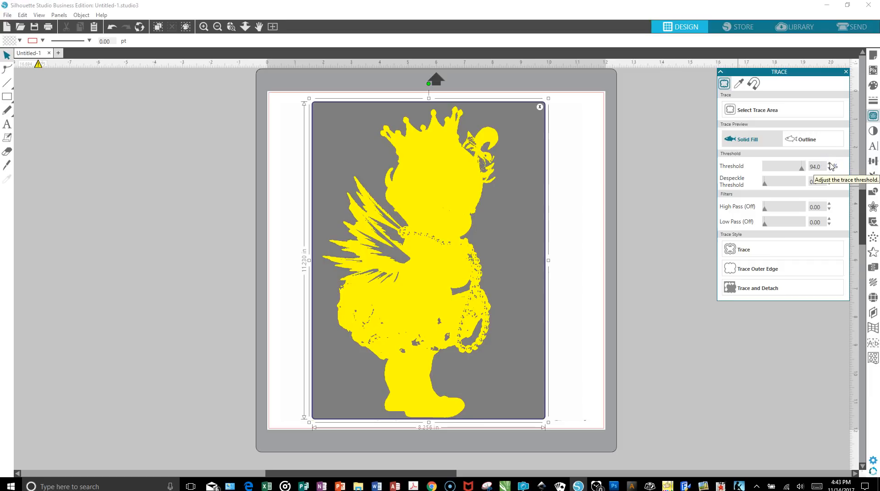
left_click(830, 164)
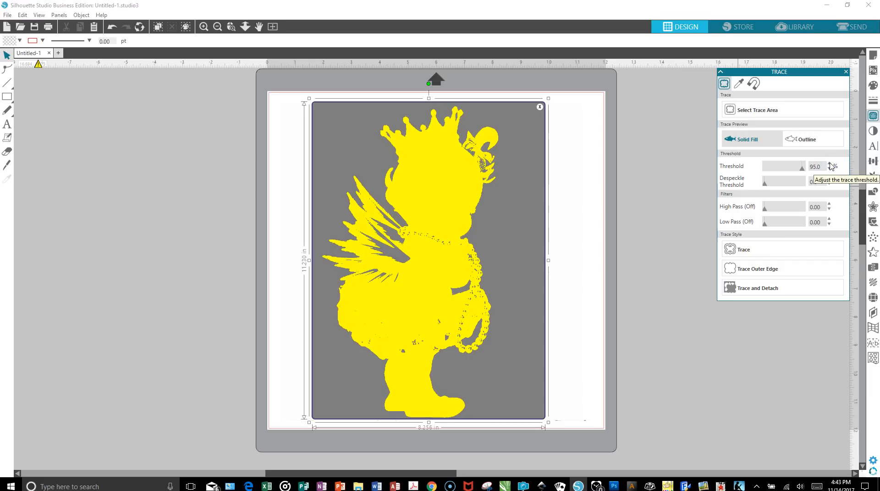
left_click(829, 164)
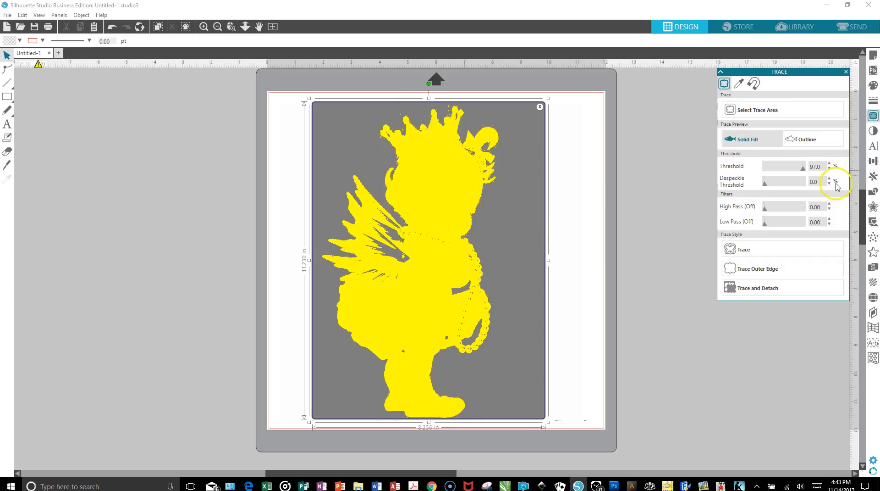
left_click(830, 169)
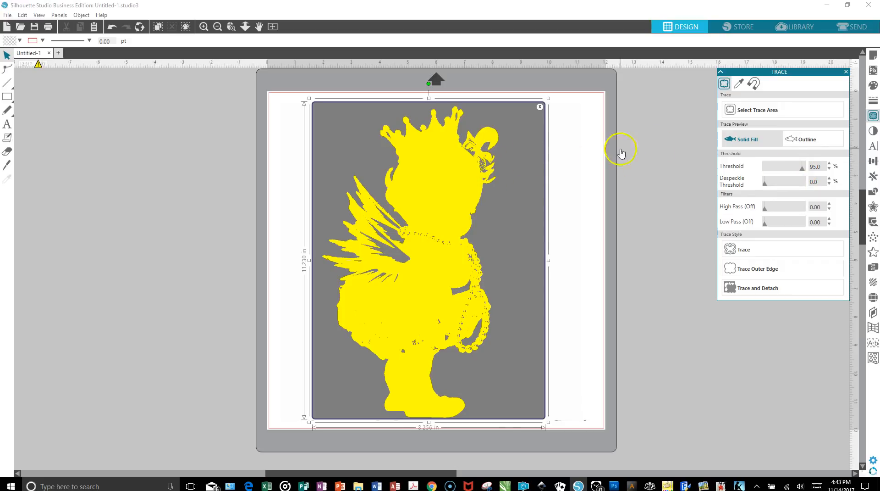
left_click(830, 169)
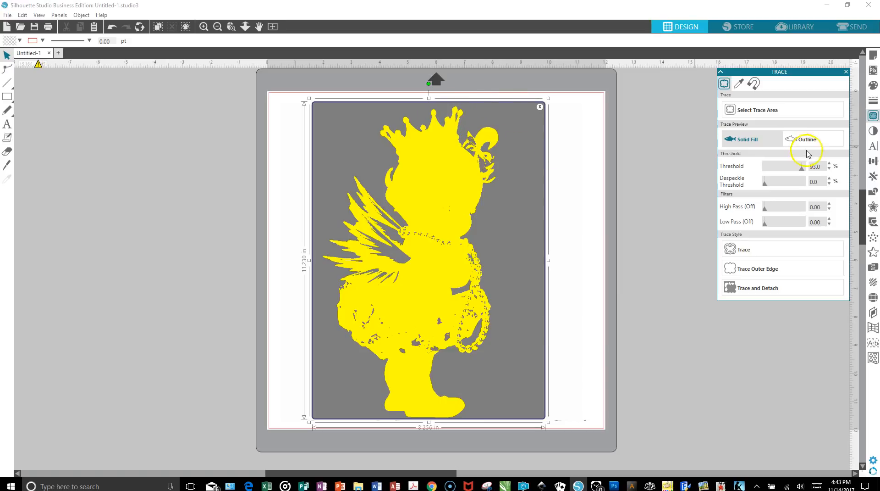
left_click(828, 164)
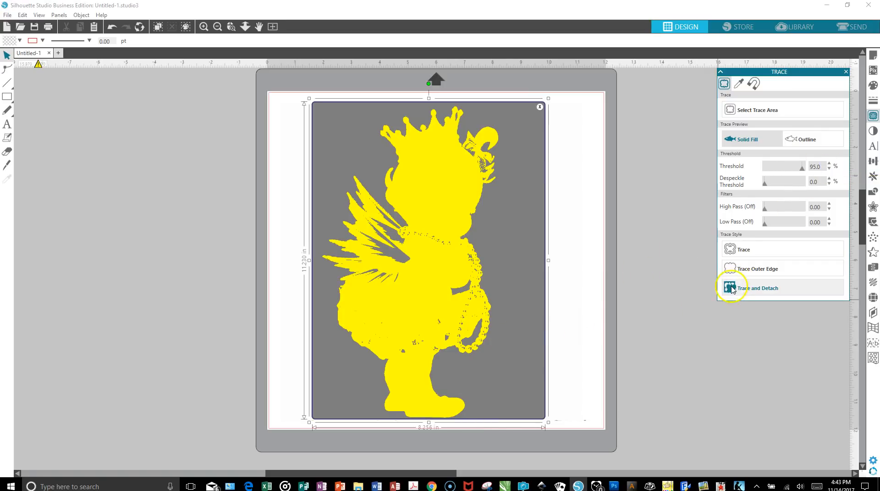
Trace and detach the princess from its background and move the cutout off the page onto the workspace to its left
left_click(756, 290)
mouse_move(384, 267)
left_mouse_down()
mouse_move(78, 233)
mouse_move(160, 251)
left_mouse_up()
double_click(160, 251)
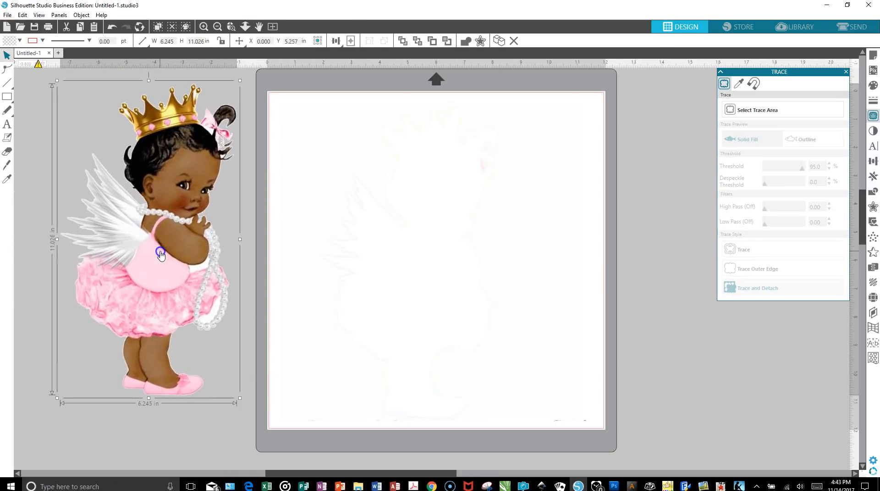
Move the leftover background image off the page to the right and delete it, closing the Point Editing options
left_click(342, 218)
left_click_drag(342, 218, 628, 276)
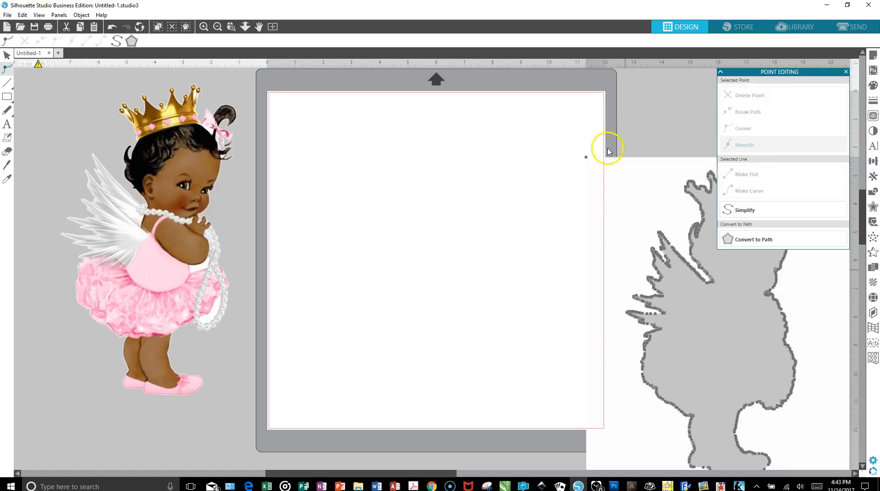
left_click(845, 77)
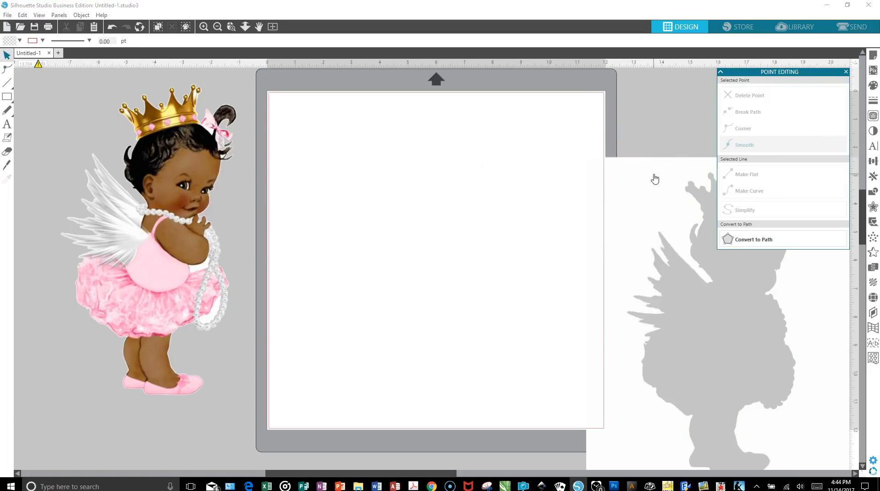
left_click(847, 72)
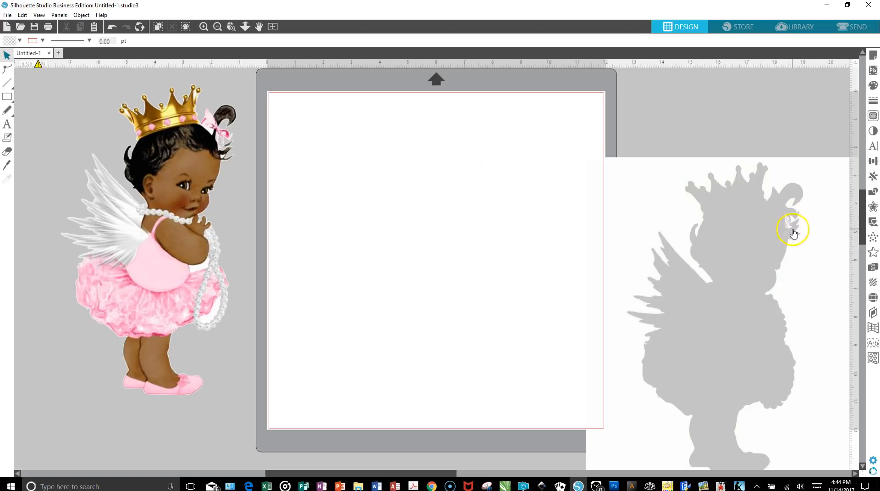
left_click(701, 210)
key("Delete")
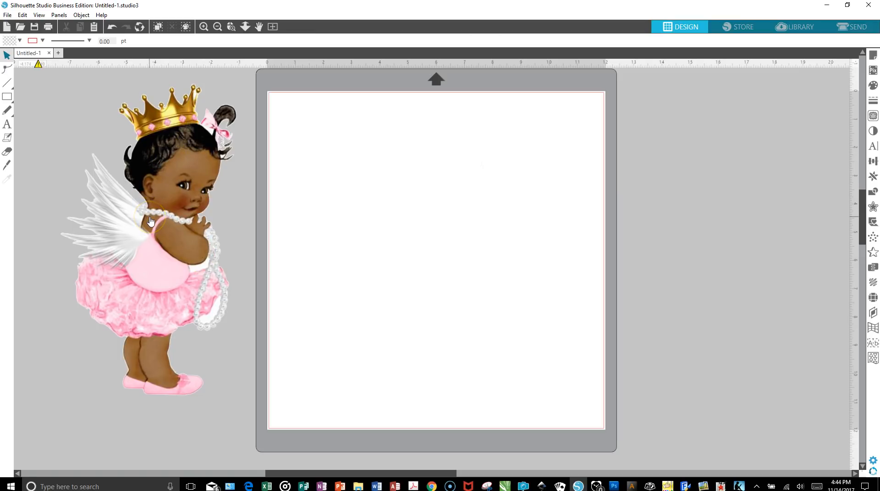
Place the princess cutout on the white page, and move it back onto the empty workspace left of the page
left_click_drag(151, 221, 421, 245)
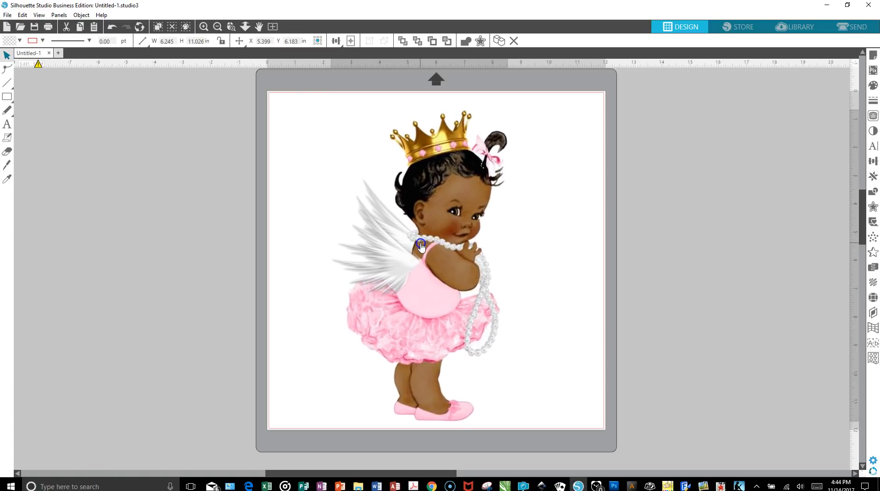
left_click(417, 173)
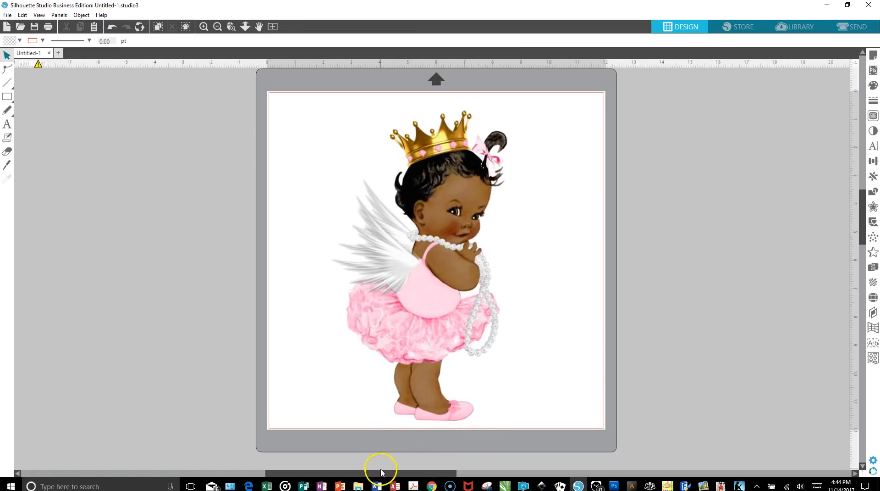
left_click_drag(379, 472, 263, 474)
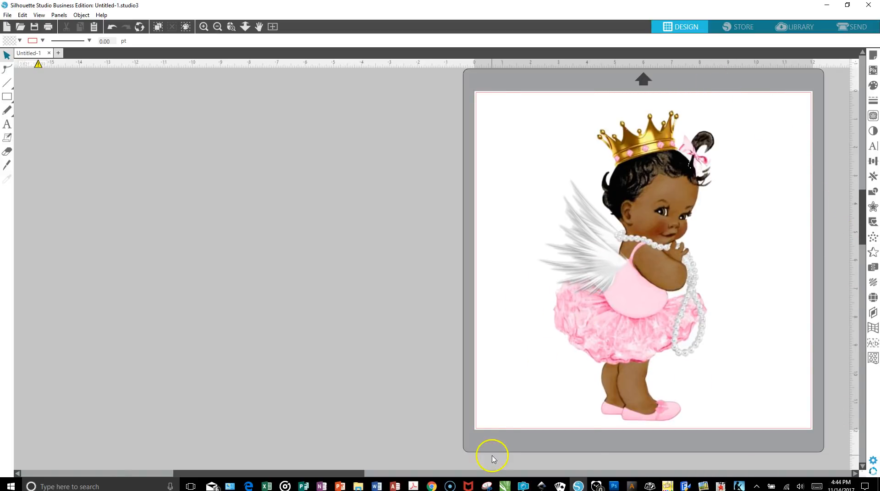
left_click_drag(665, 279, 269, 269)
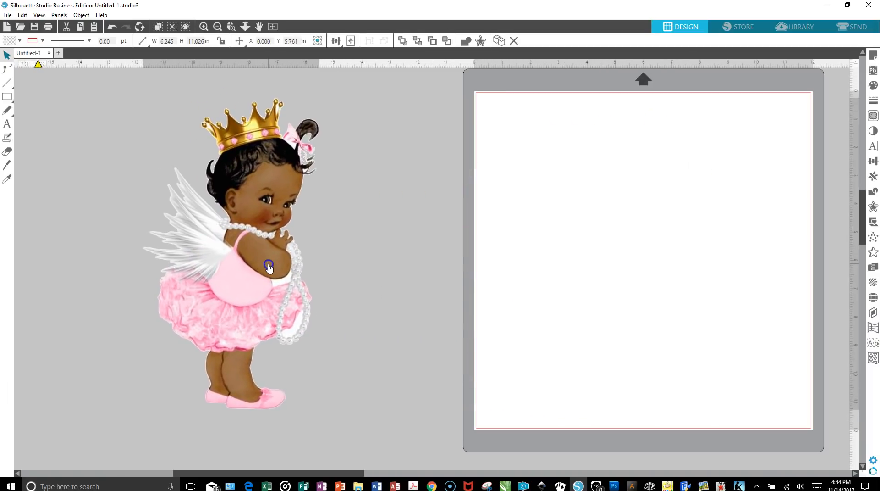
left_click(296, 238)
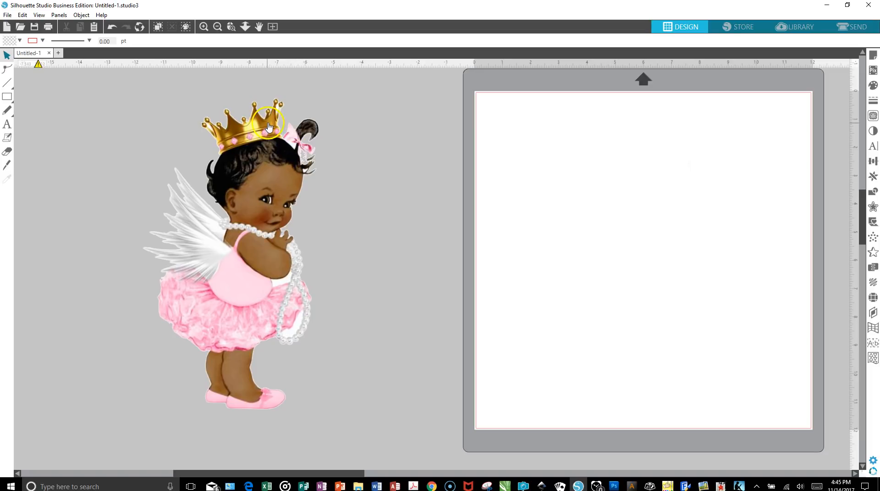
Compare the princess cutout against the white page and the grey workspace by moving it onto the page and back off
left_click_drag(258, 150, 645, 157)
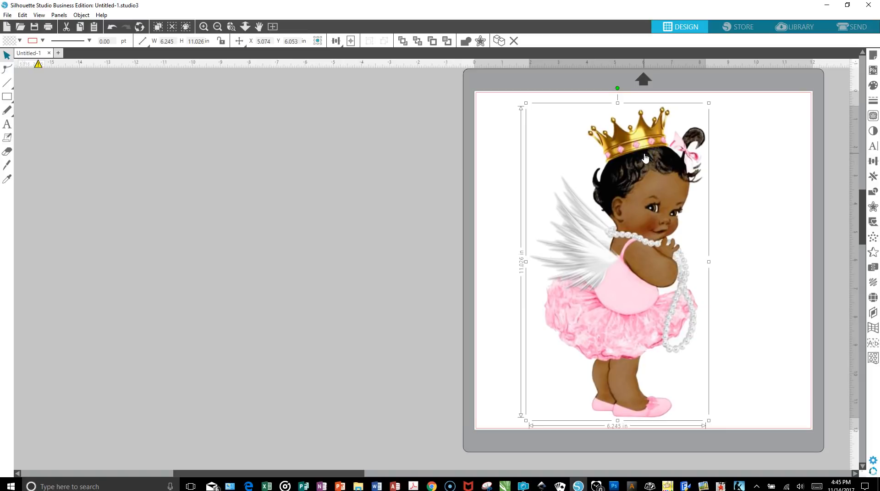
left_click_drag(645, 157, 205, 154)
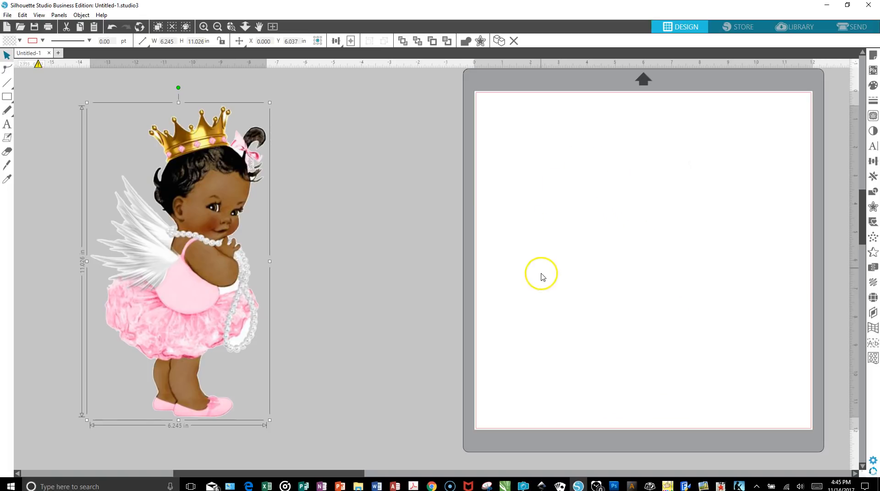
left_click_drag(177, 269, 201, 270)
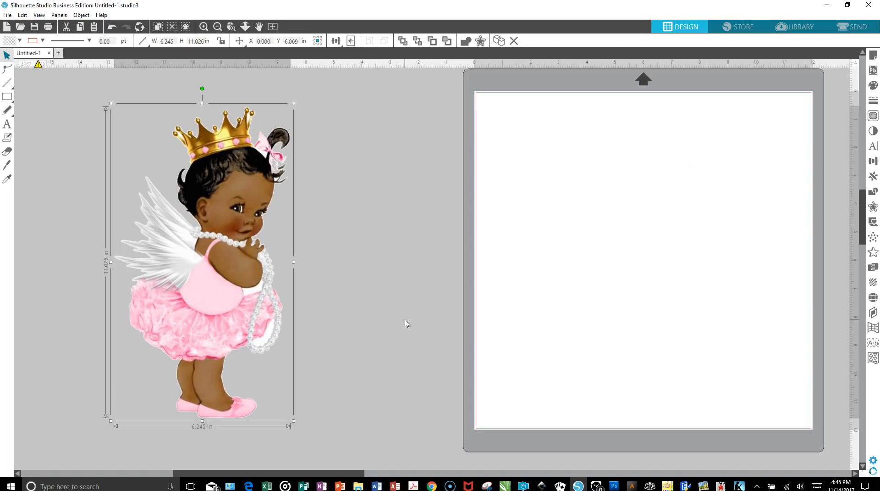
scroll(405, 323, "down", 3)
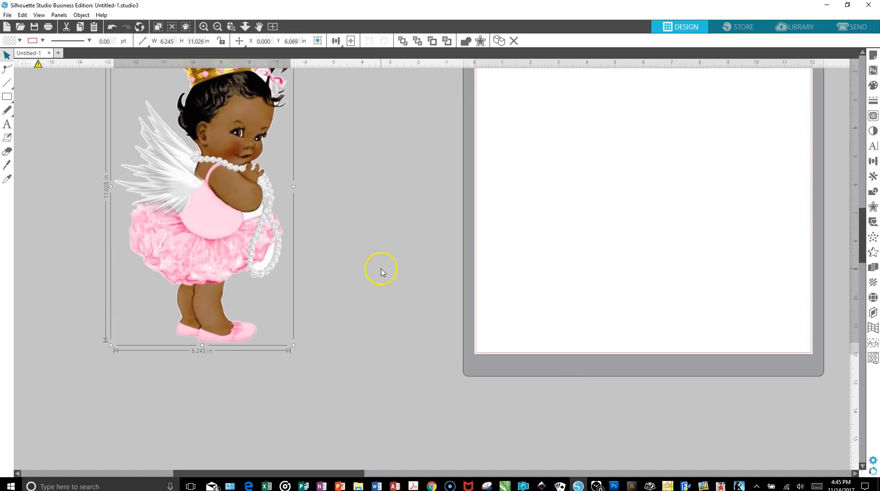
scroll(358, 262, "up", 3)
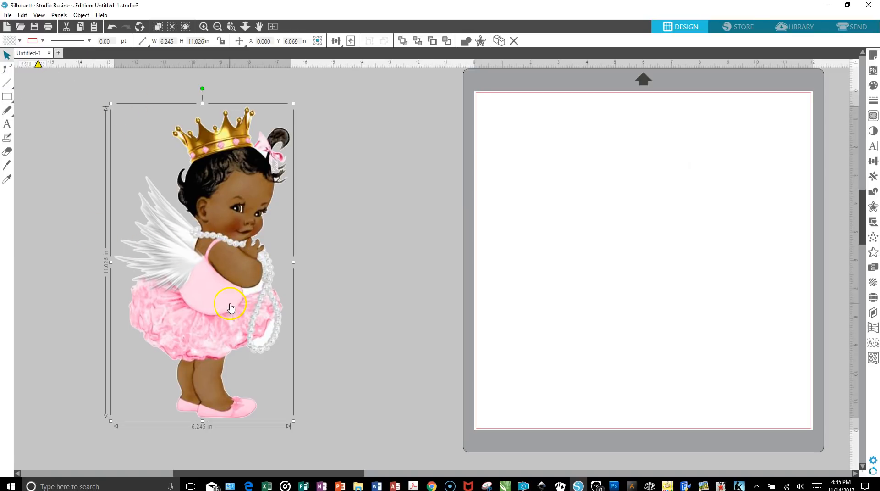
left_click(362, 246)
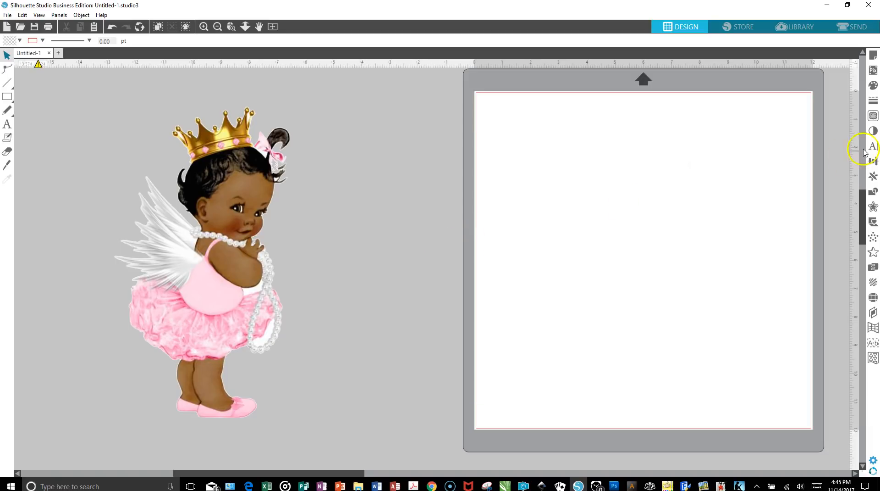
Select a trace area enclosing the hanging pearl loop and the adjoining part of the pink skirt
left_click(873, 116)
left_click(751, 113)
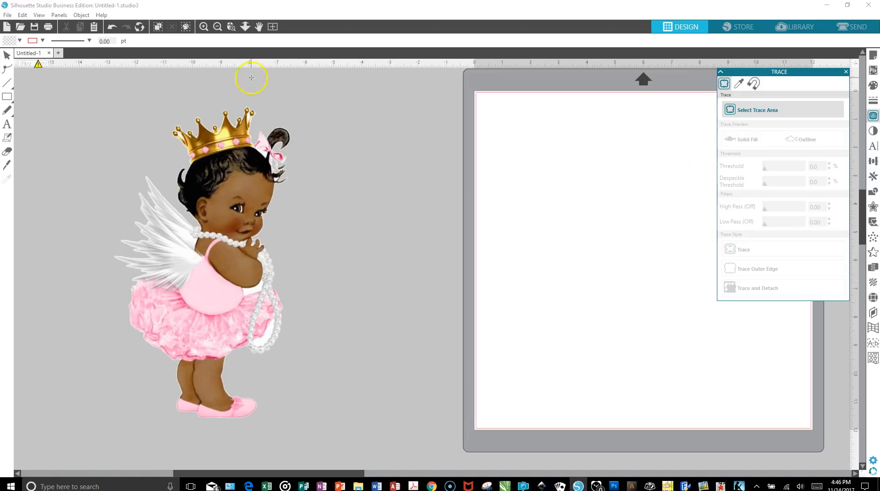
left_click(231, 27)
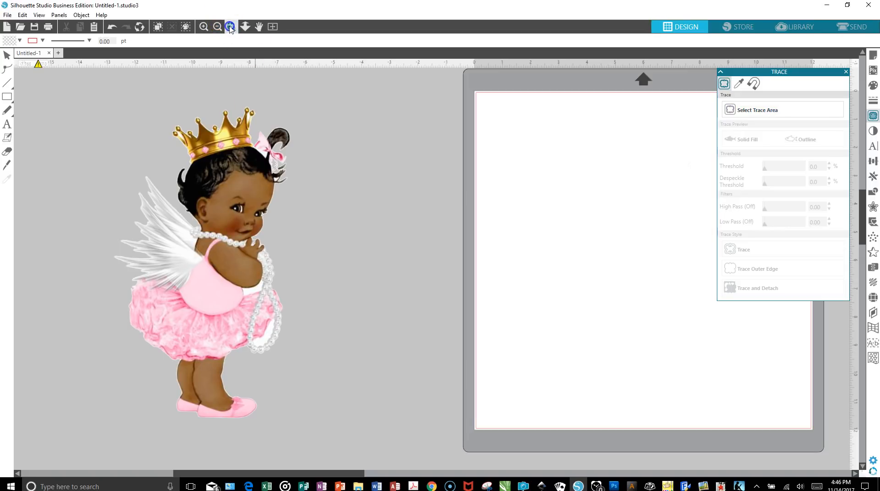
left_click(191, 307)
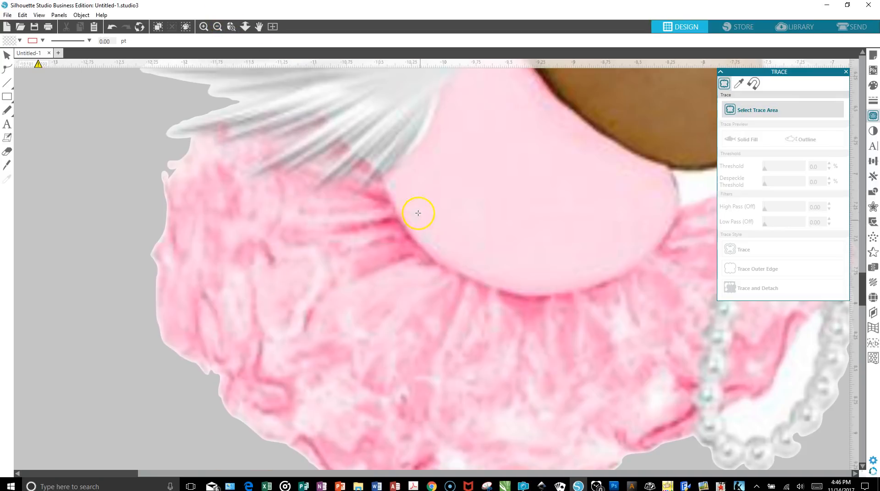
scroll(416, 213, "down", 1)
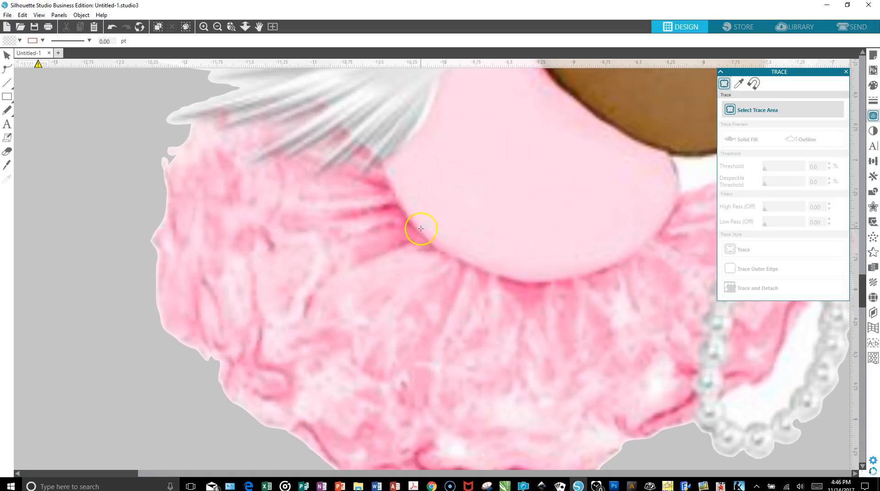
scroll(463, 258, "up", 8)
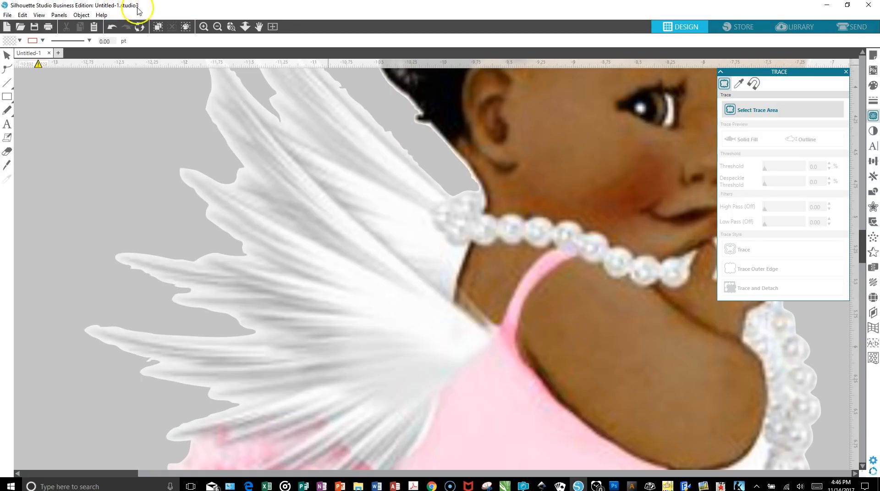
left_click(217, 26)
left_click(210, 27)
left_click(216, 27)
left_click(216, 26)
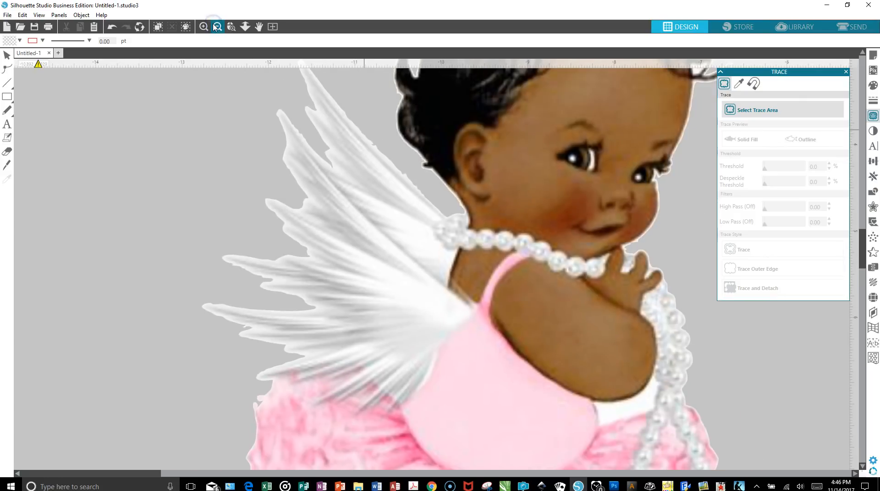
left_click(216, 27)
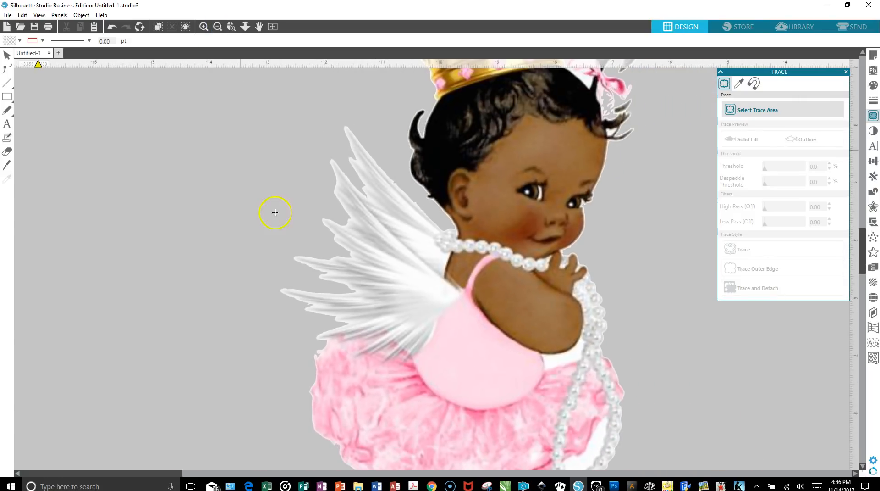
scroll(319, 309, "down", 2)
scroll(320, 309, "down", 3)
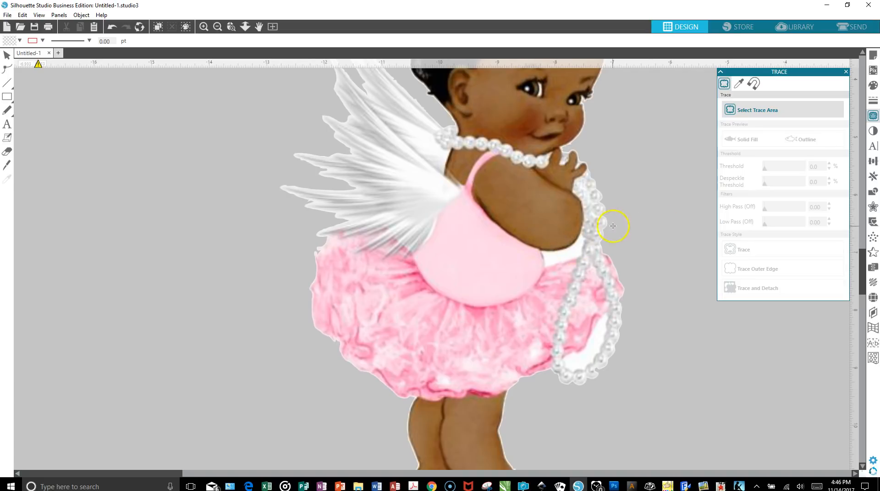
mouse_move(616, 220)
left_mouse_down()
mouse_move(556, 359)
mouse_move(570, 416)
mouse_move(537, 412)
left_mouse_up()
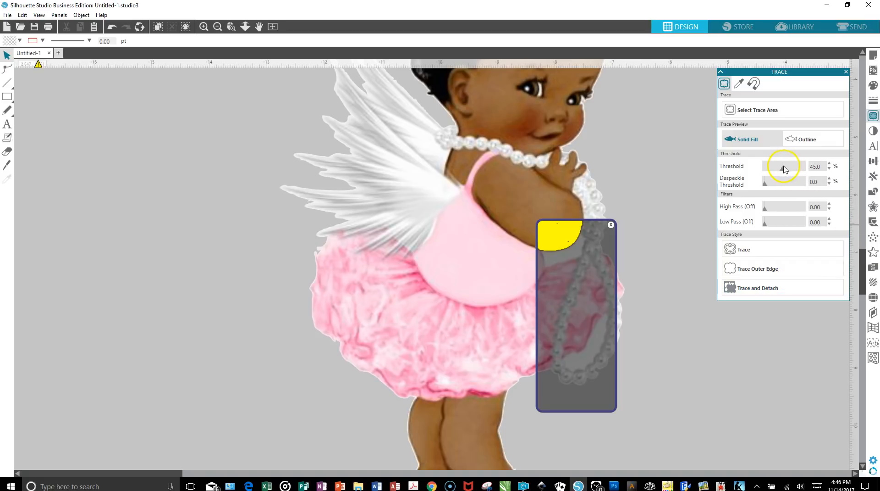
Set the trace threshold for the pearl loop area to 96%
left_click_drag(783, 170, 803, 169)
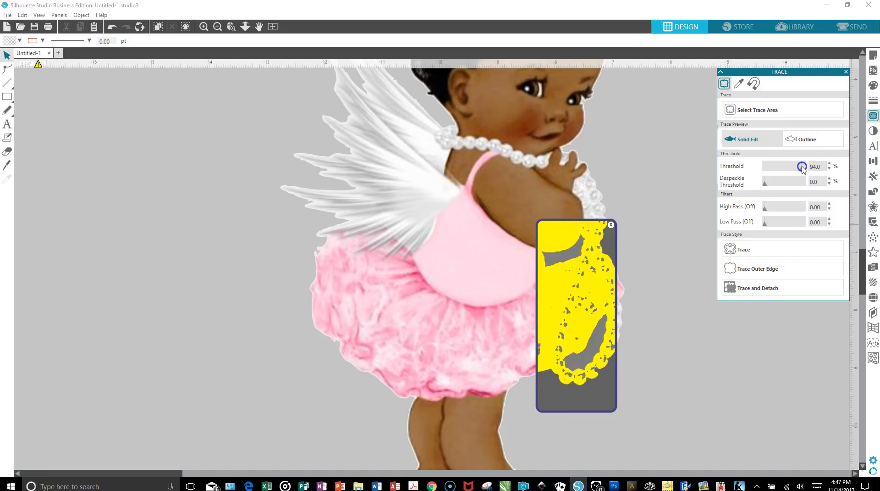
left_click(829, 163)
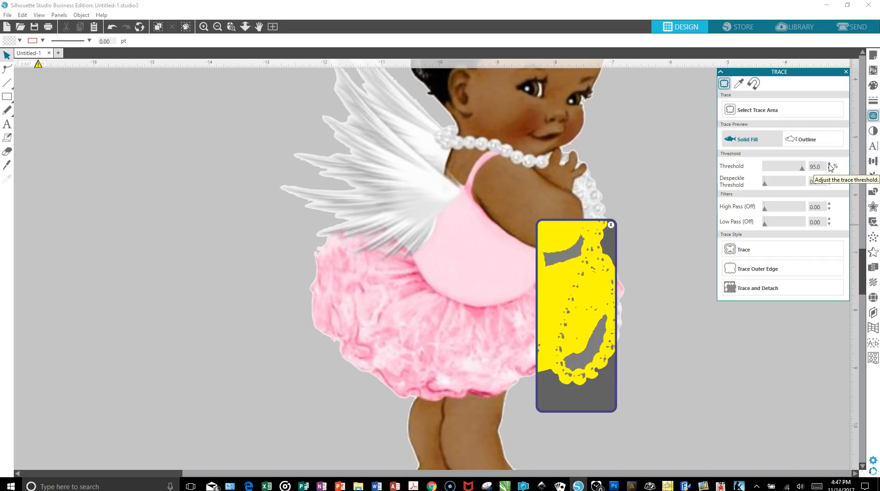
left_click(830, 164)
left_click(829, 164)
left_click(830, 164)
left_click(824, 171)
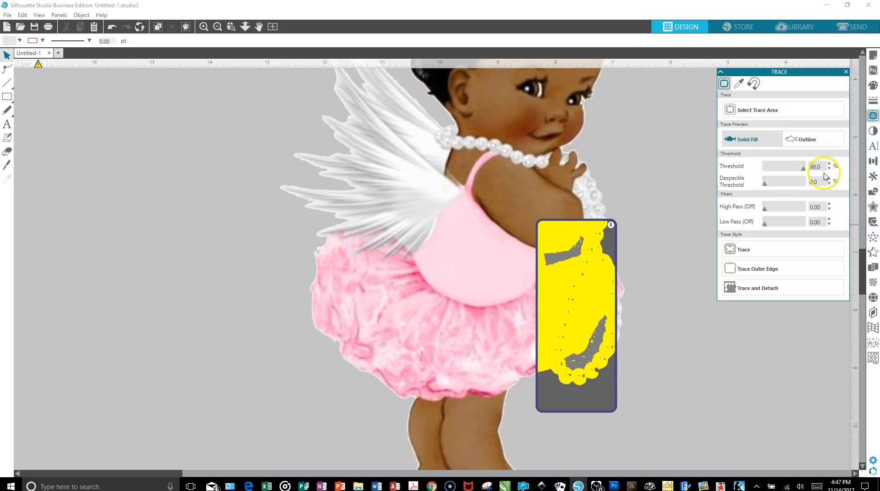
left_click(829, 170)
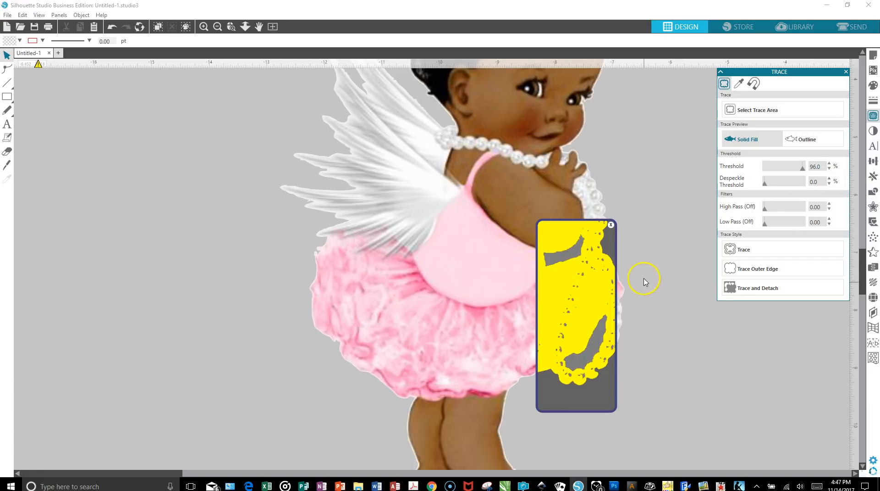
Trace the selected pearl loop area and move the princess image aside, clear of the traced outlines
left_click(743, 249)
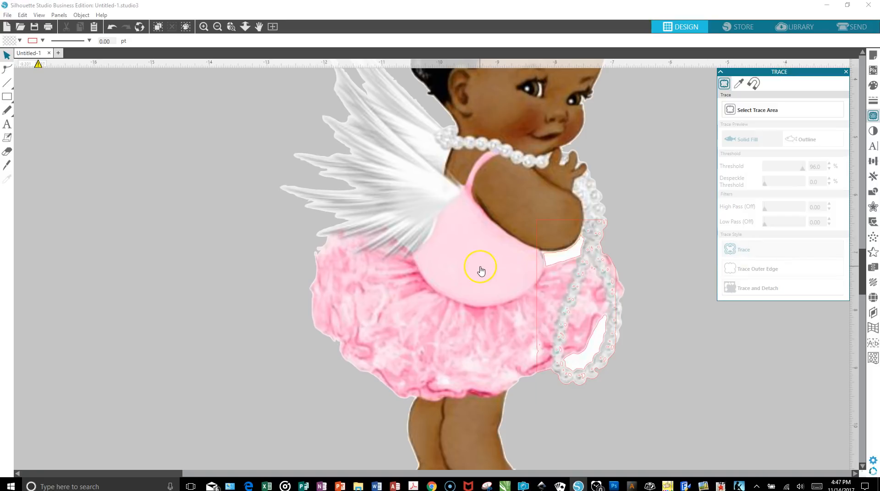
left_click_drag(481, 271, 342, 252)
left_click(566, 295)
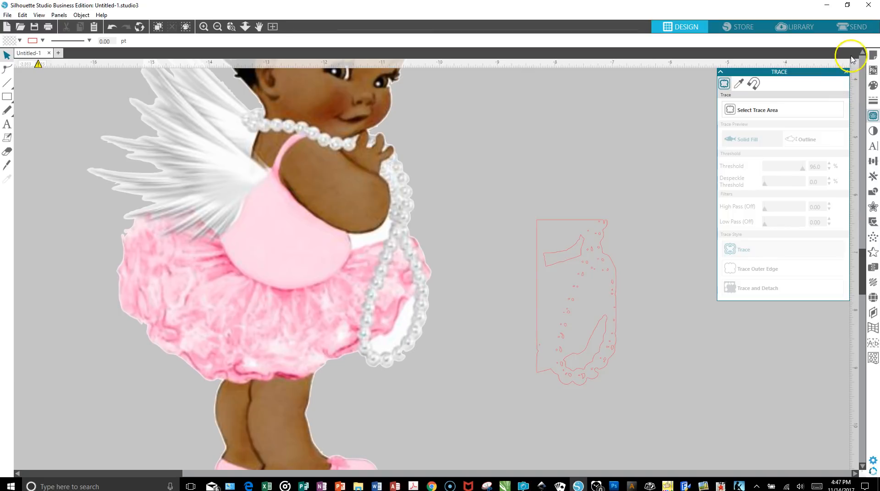
left_click(846, 72)
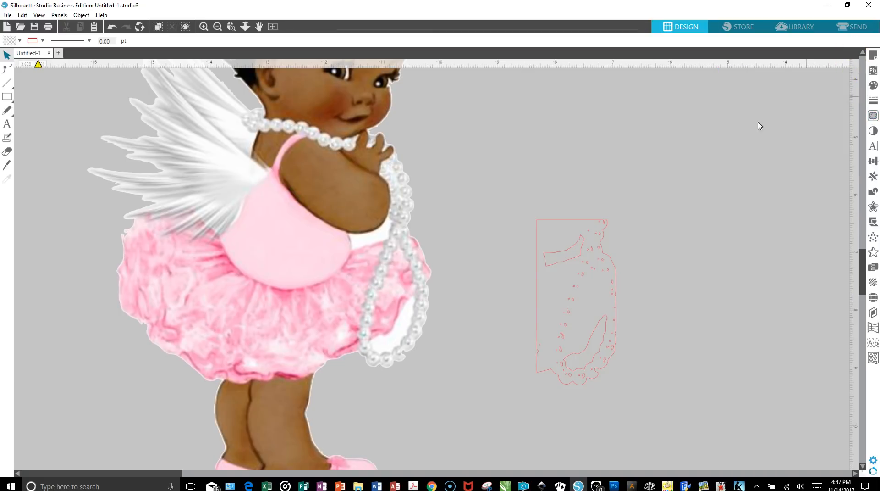
Release the traced outlines' compound path and delete every piece except the two shapes matching the white gaps
left_click(580, 274)
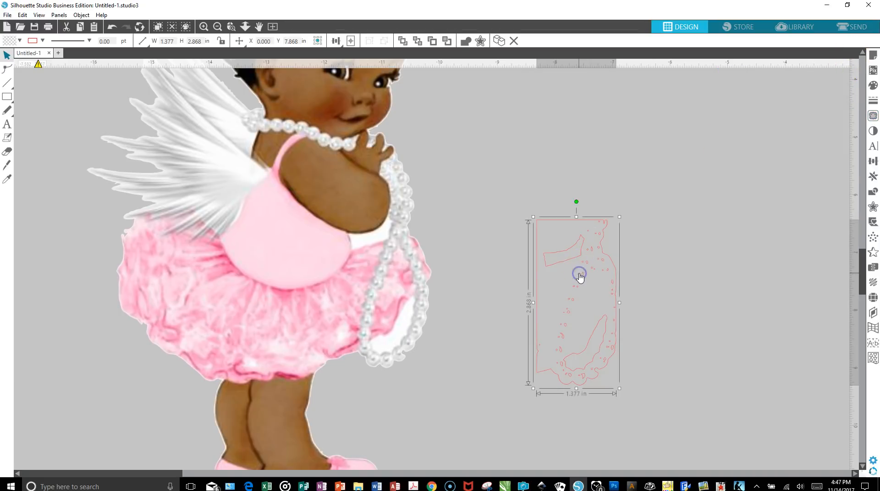
right_click(580, 274)
left_click(613, 202)
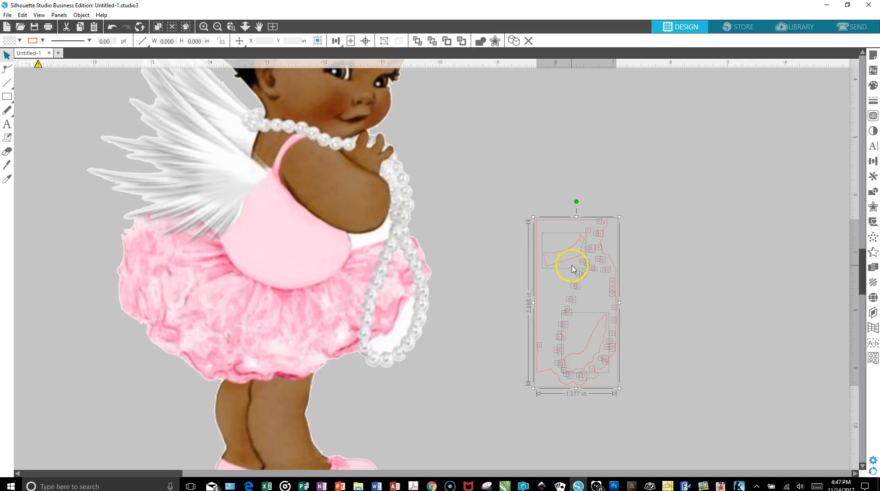
left_click(558, 264, "shift")
left_click(576, 354, "shift")
key("Delete")
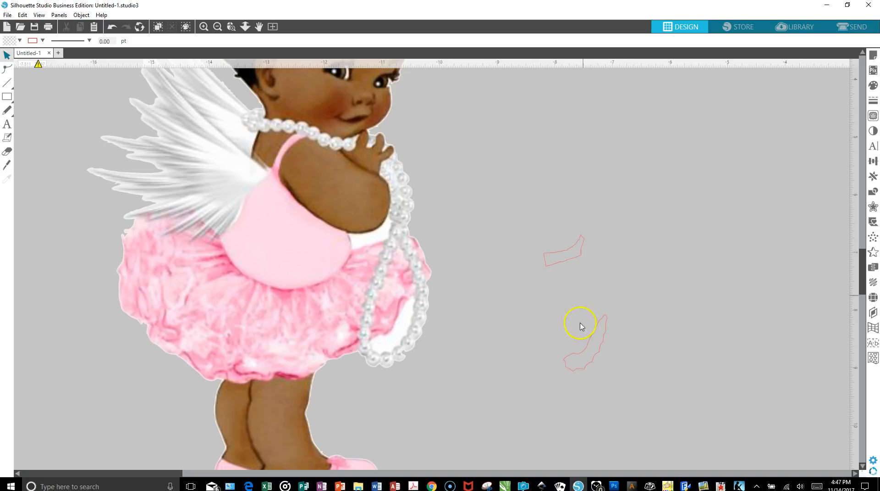
Fill both remaining gap shapes with solid blue
left_click(873, 85)
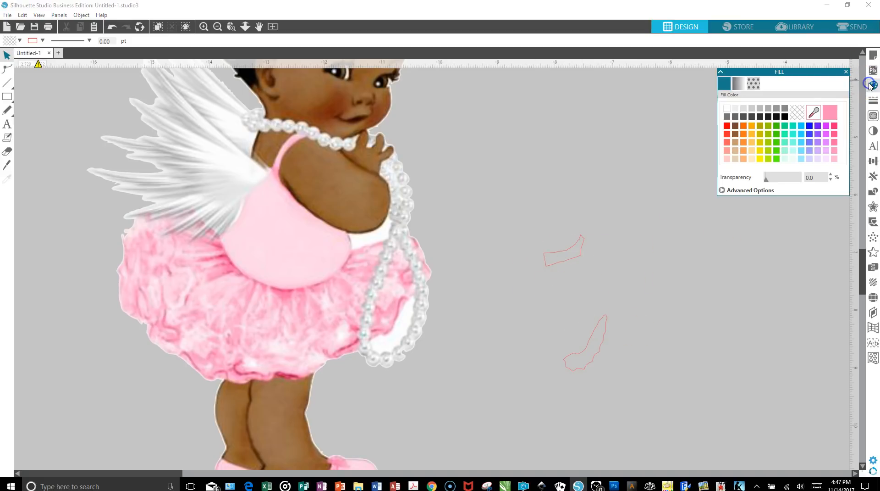
left_click(559, 258)
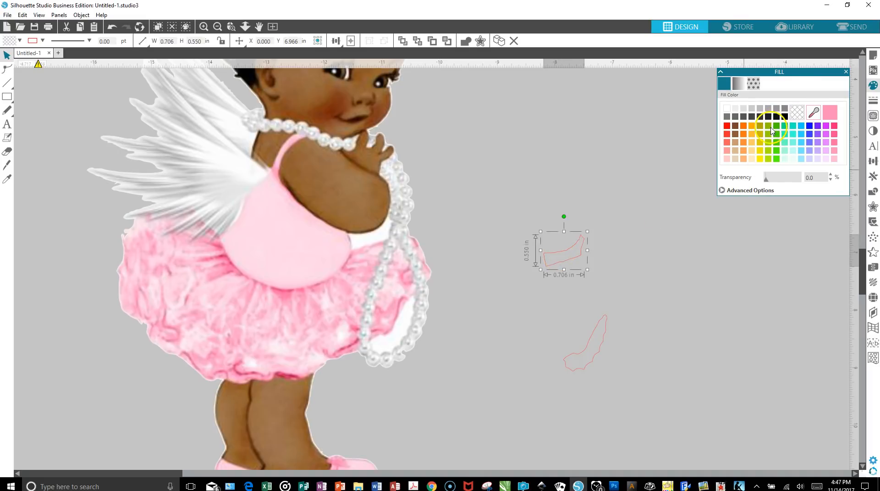
left_click(809, 127)
left_click_drag(601, 315, 601, 338)
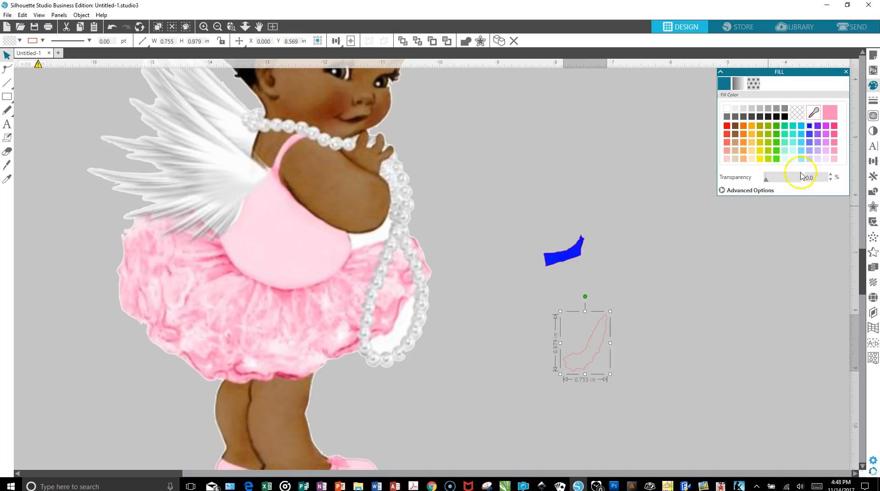
left_click(809, 126)
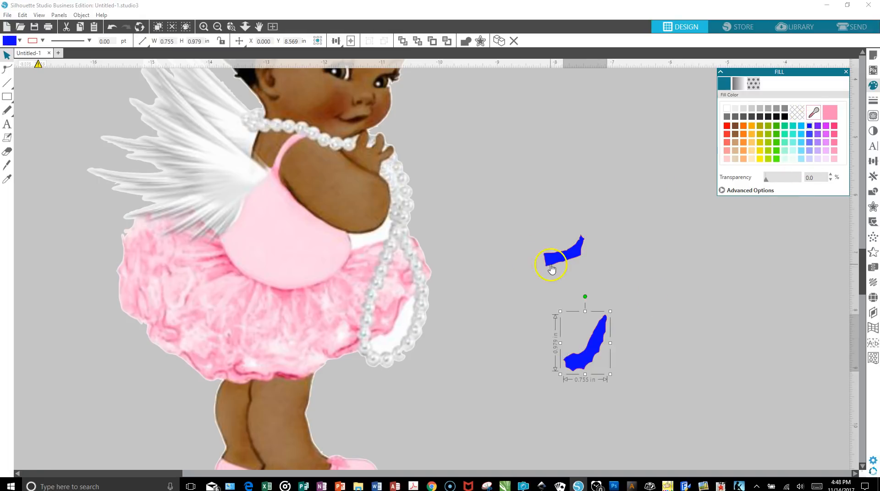
Position the two blue shapes over the matching white gaps below the princess's arm and inside the pearl loop
mouse_move(558, 259)
left_mouse_down()
mouse_move(369, 260)
mouse_move(366, 242)
left_mouse_up()
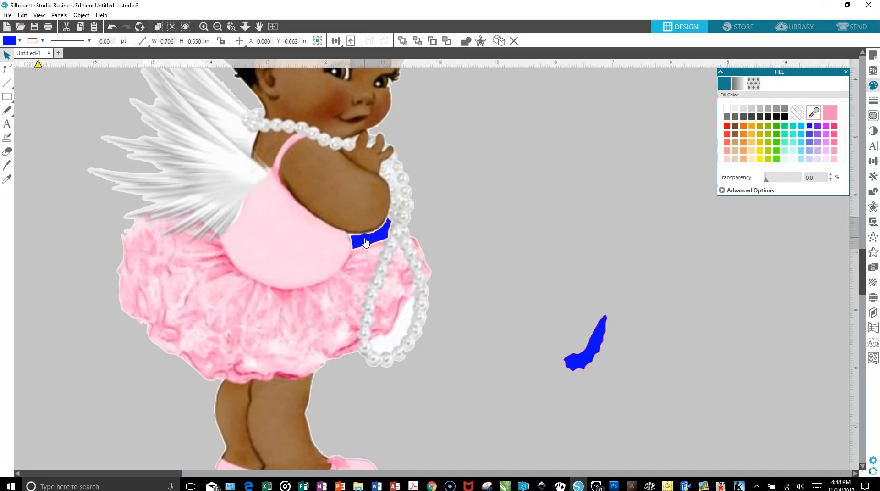
left_click(586, 364)
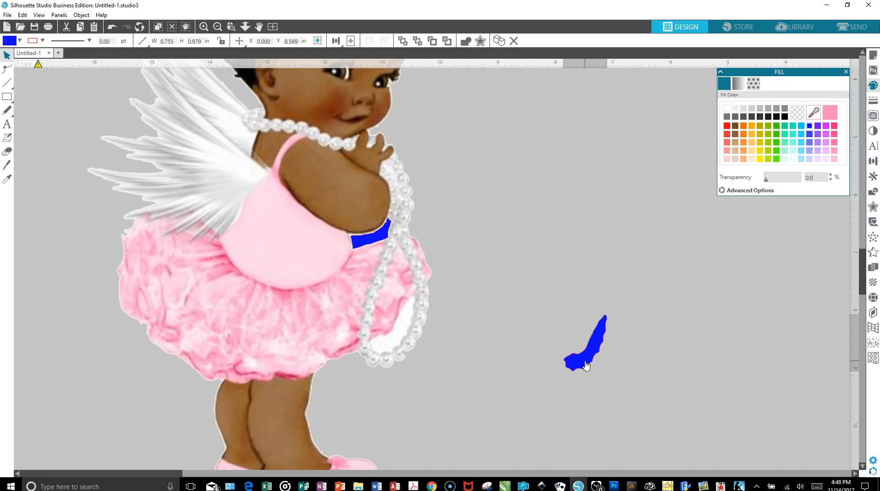
left_click_drag(586, 365, 396, 349)
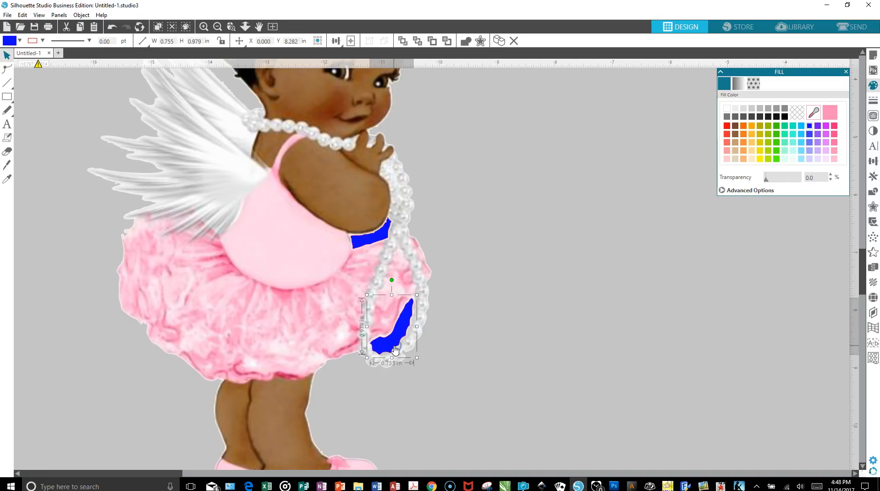
left_click_drag(395, 349, 394, 347)
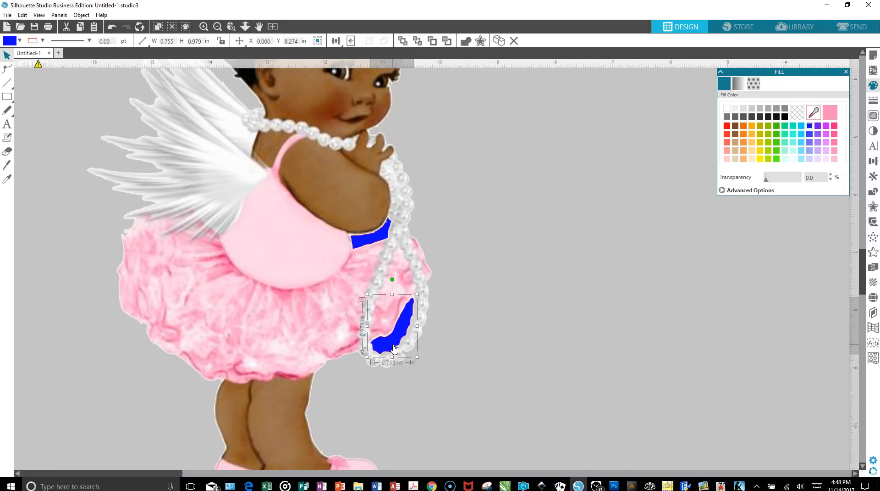
left_click(431, 324)
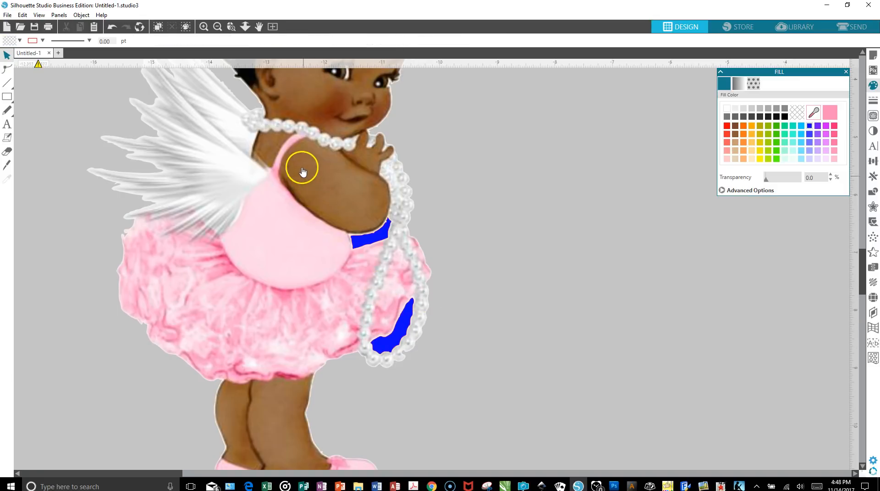
Combine the two blue gap shapes and the princess image into a compound path
left_click(218, 28)
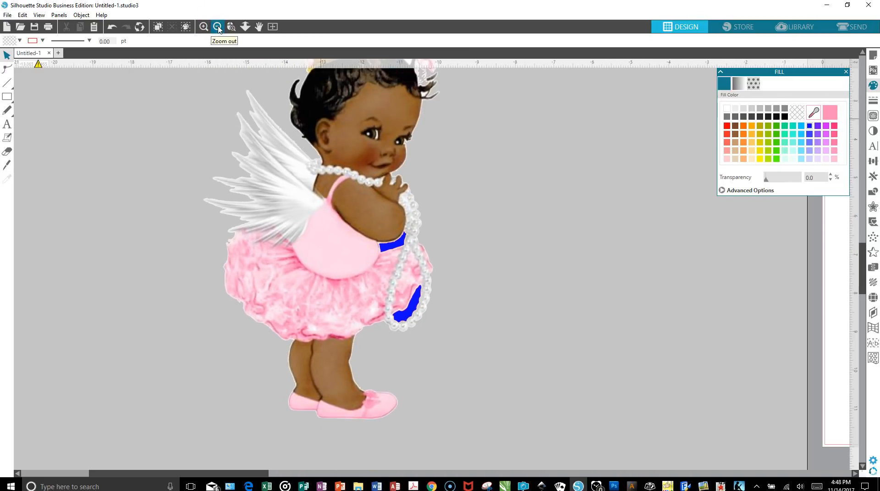
scroll(163, 229, "up", 3)
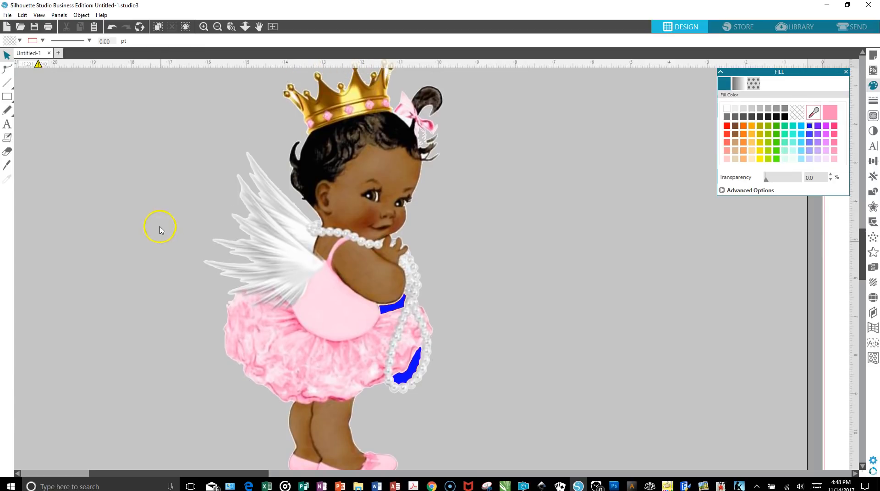
left_click(218, 27)
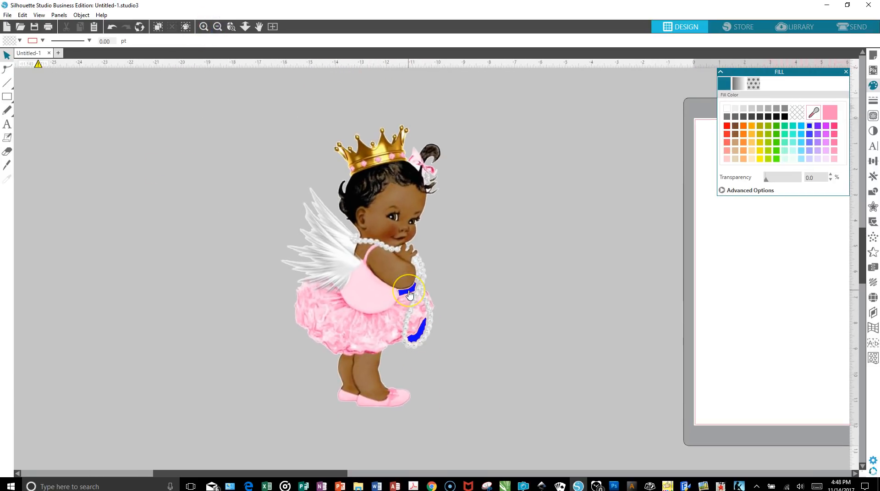
left_click(409, 294)
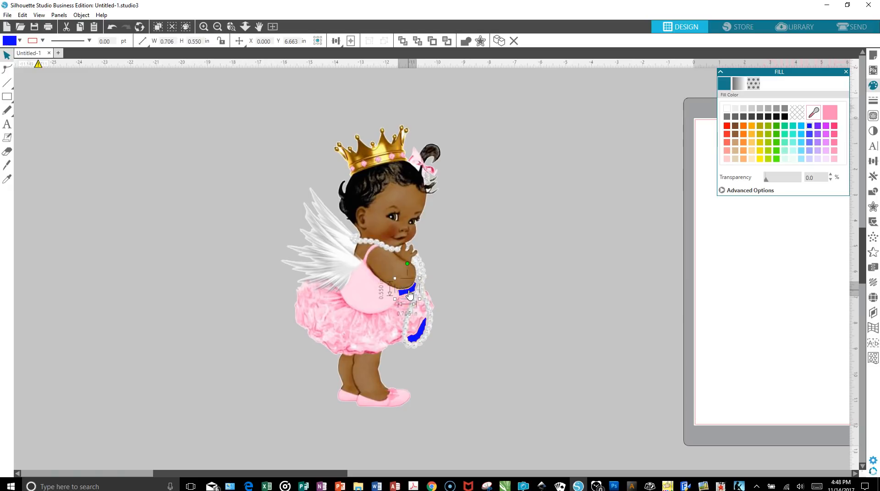
left_click(415, 342, "shift")
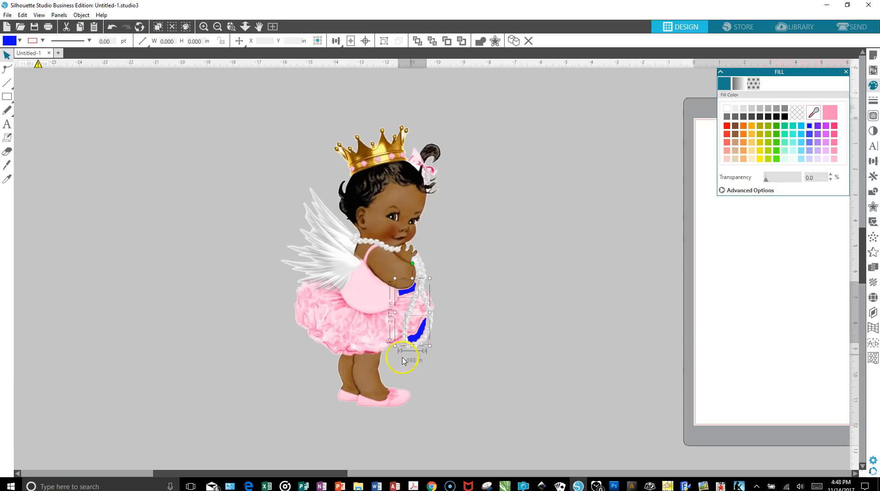
left_click(371, 352)
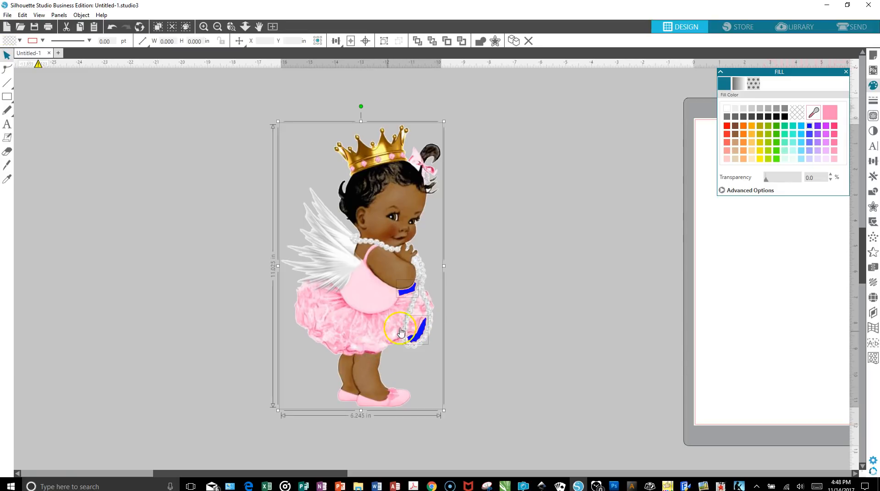
right_click(416, 328)
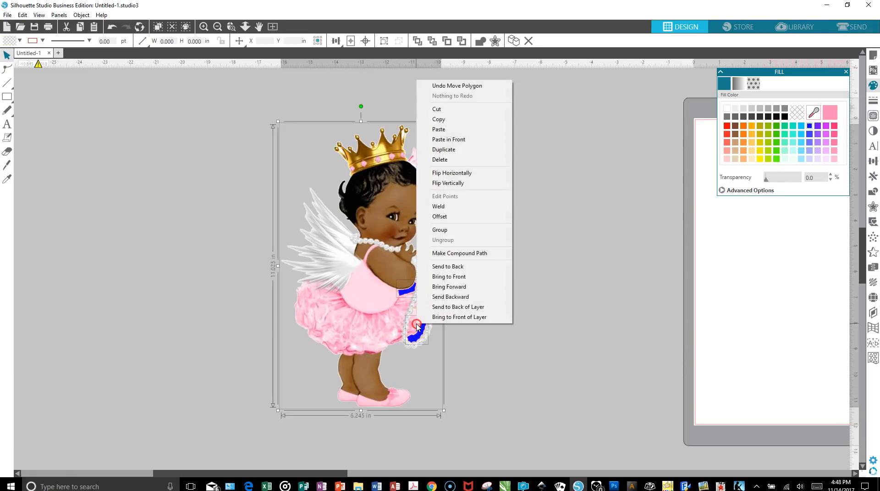
left_click(454, 253)
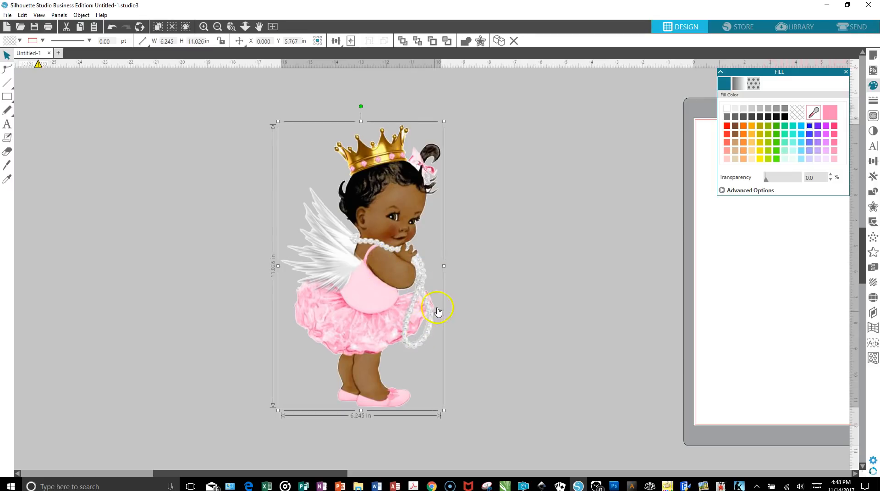
Check the cut-out gaps by moving the princess over the page edge and back onto the grey workspace
left_click_drag(387, 271, 670, 265)
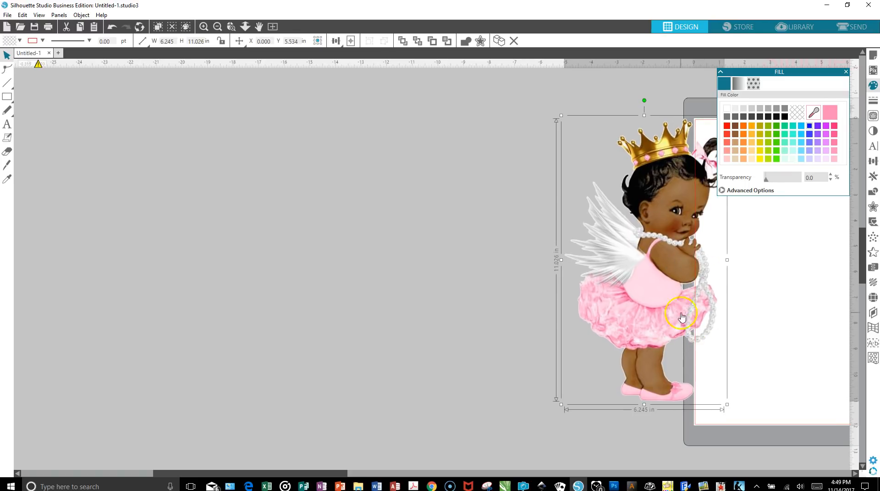
left_click_drag(665, 260, 374, 275)
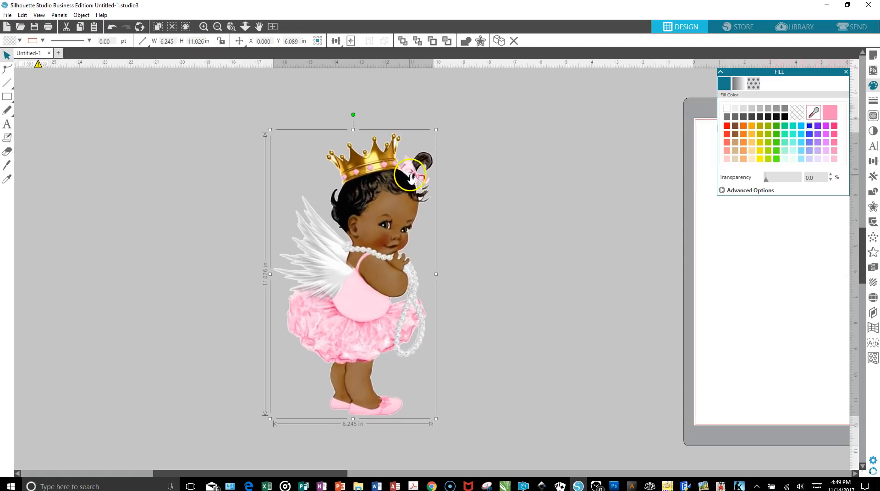
left_click(325, 121)
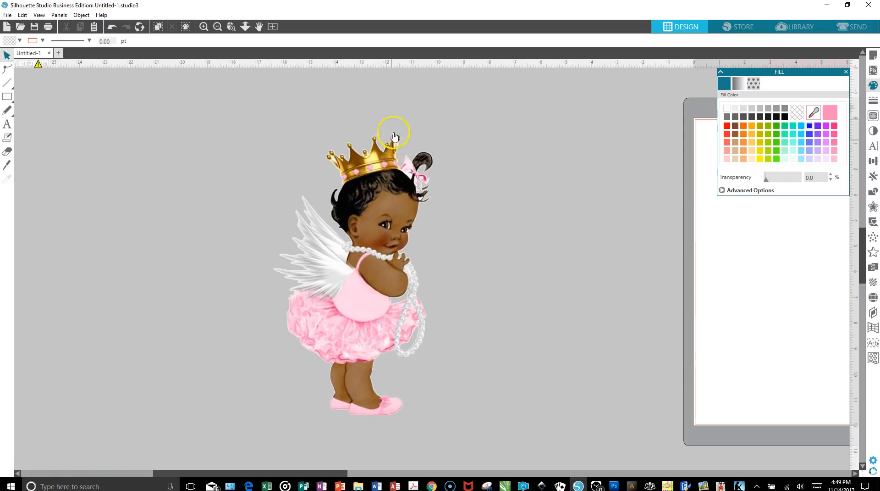
Move the princess image onto the white page and close the fill settings
left_click_drag(365, 265, 614, 278)
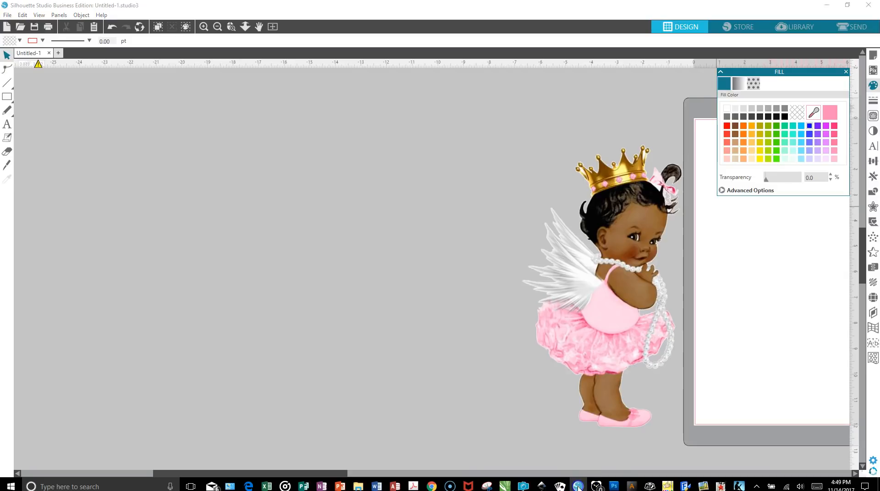
left_click_drag(320, 472, 467, 477)
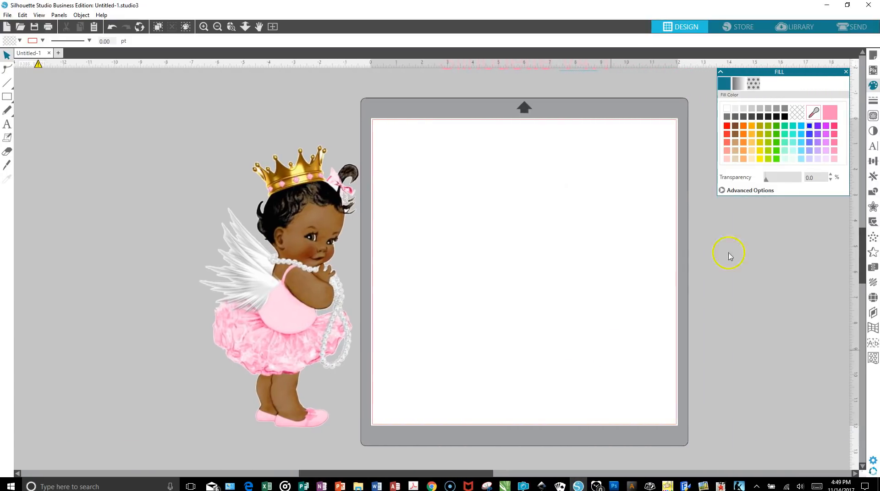
left_click(847, 72)
left_click_drag(285, 237, 480, 226)
left_click(405, 190)
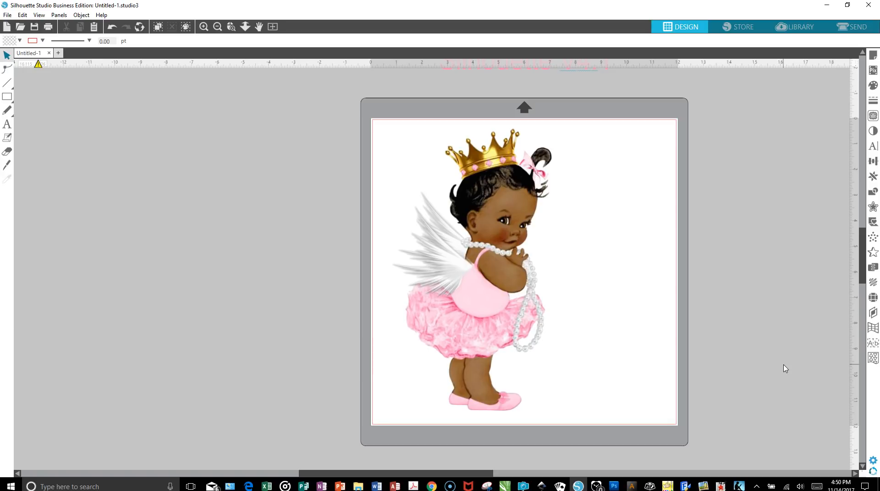
Turn on registration marks in the page setup and show the print border
left_click(873, 55)
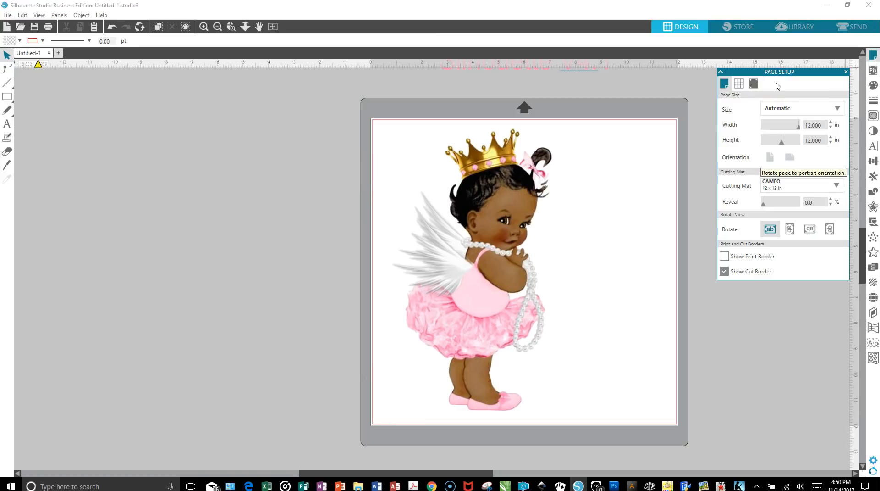
left_click(759, 86)
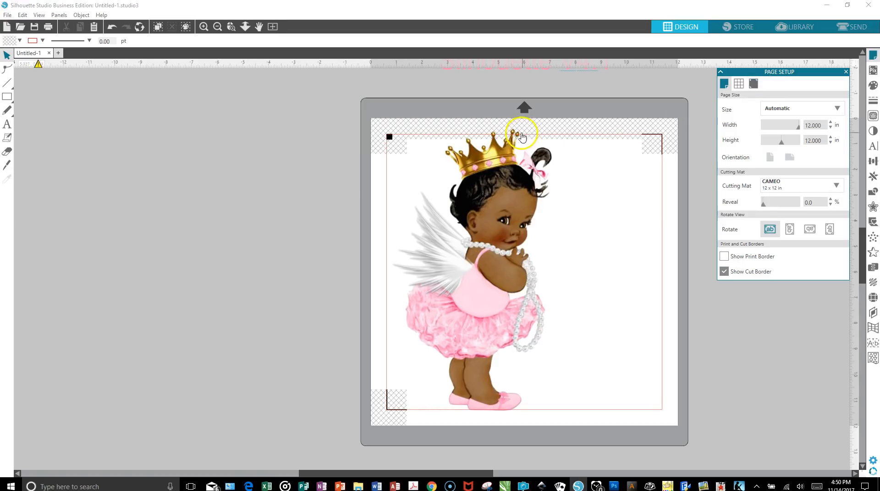
left_click(725, 256)
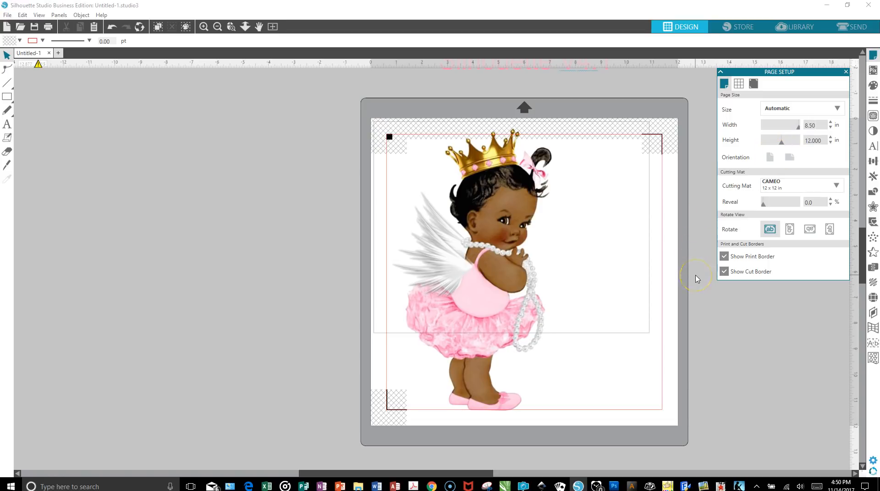
Set the page size to 8.5 by 11 inches and hide the cut border
key("Tab")
type("11")
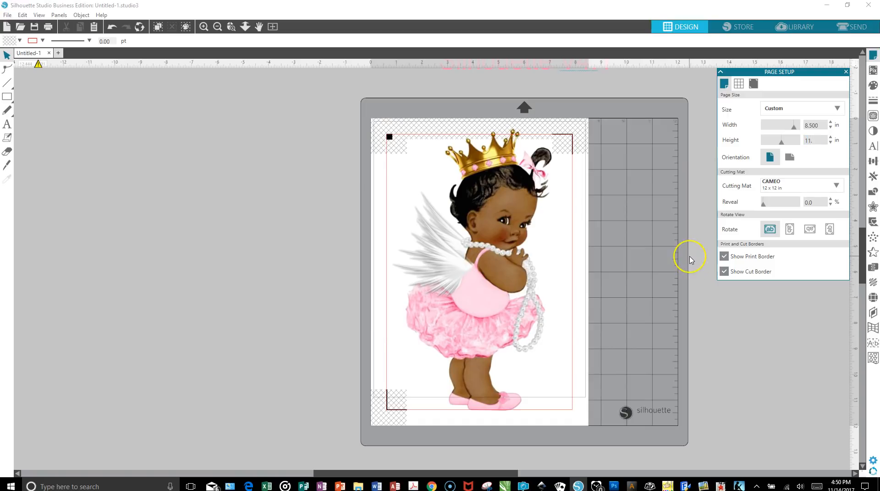
key("Tab")
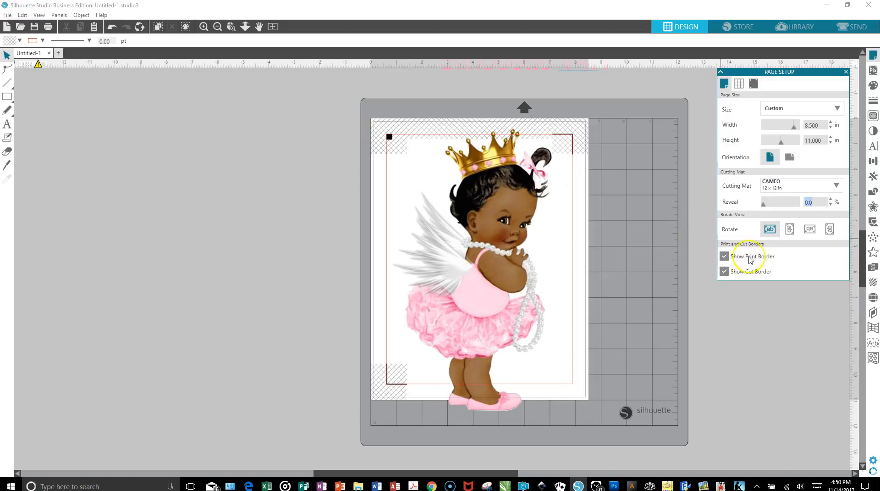
left_click(725, 271)
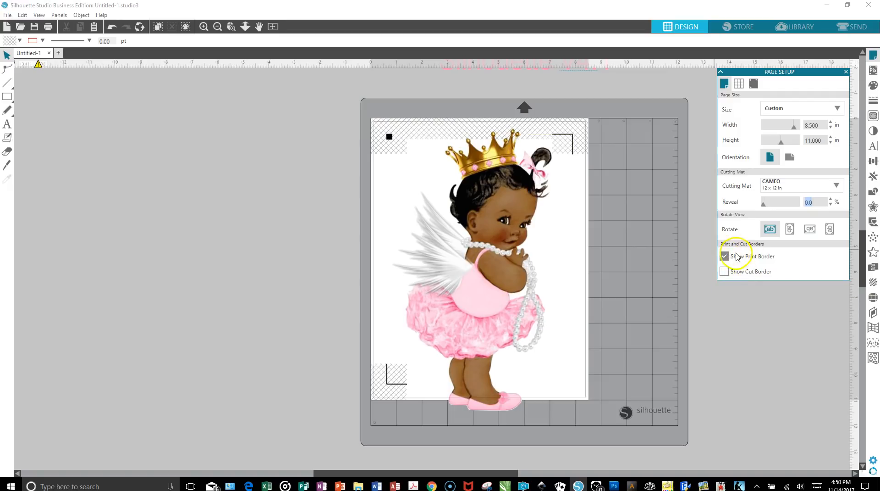
Scale the princess image down to about 5.38 by 9.49 inches and position it inside the registration marks
left_click(489, 249)
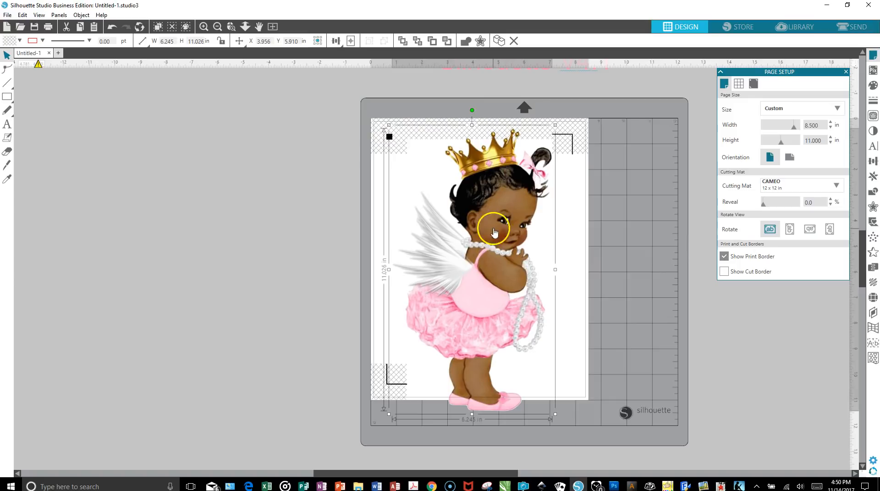
left_click_drag(556, 127, 521, 161)
left_click_drag(491, 248, 500, 223)
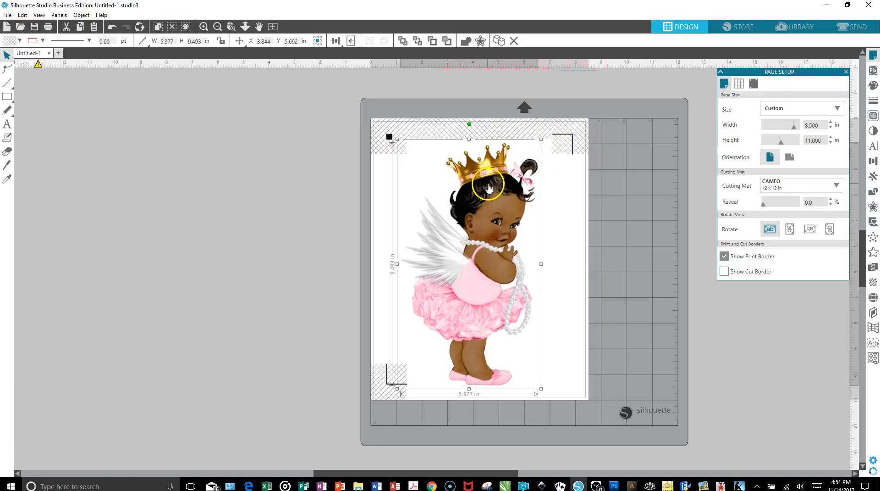
left_click_drag(489, 187, 497, 189)
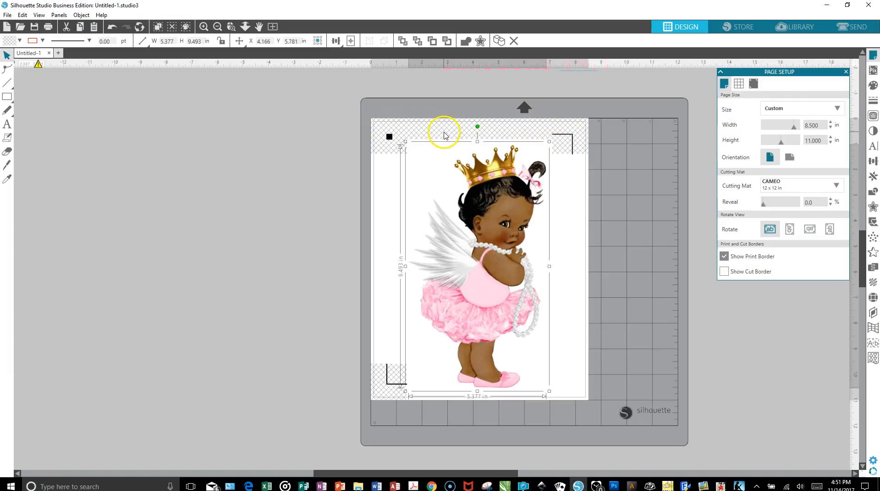
Examine the registration mark settings, including the available mark styles and the advanced inset options
left_click(754, 84)
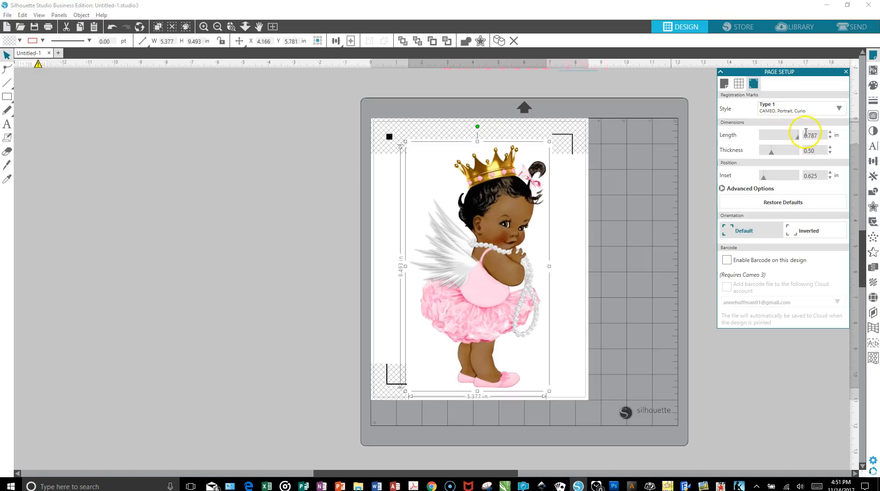
left_click(835, 110)
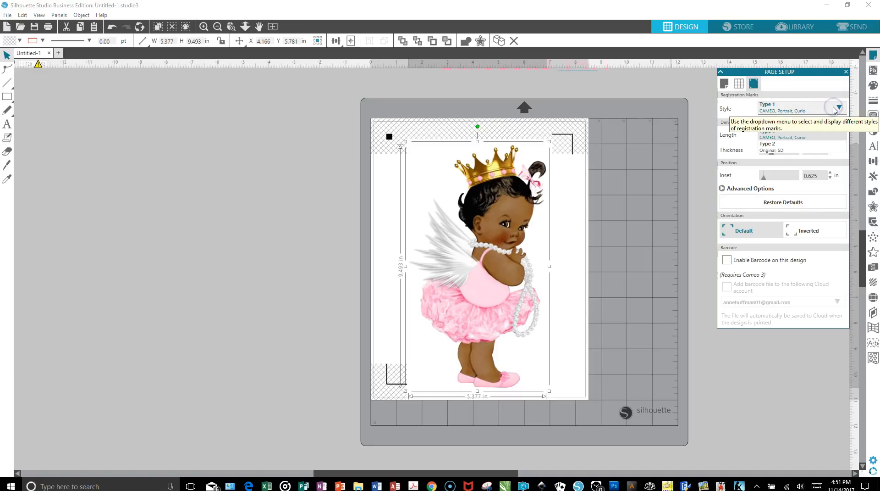
left_click(836, 109)
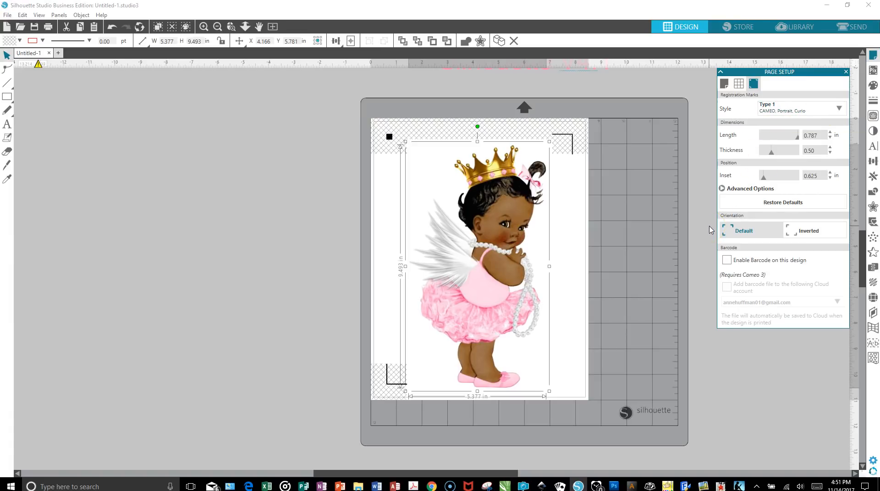
left_click(723, 188)
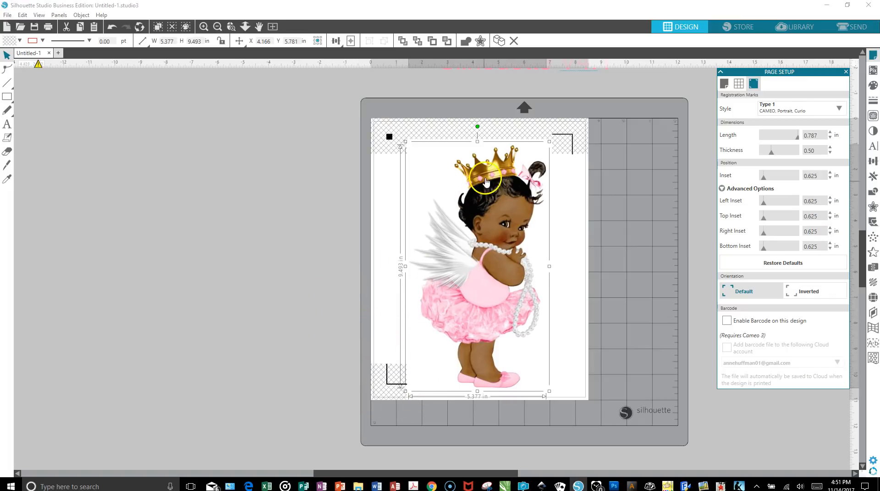
Shift the princess image slightly upward between the registration marks and deselect it
right_click(484, 195)
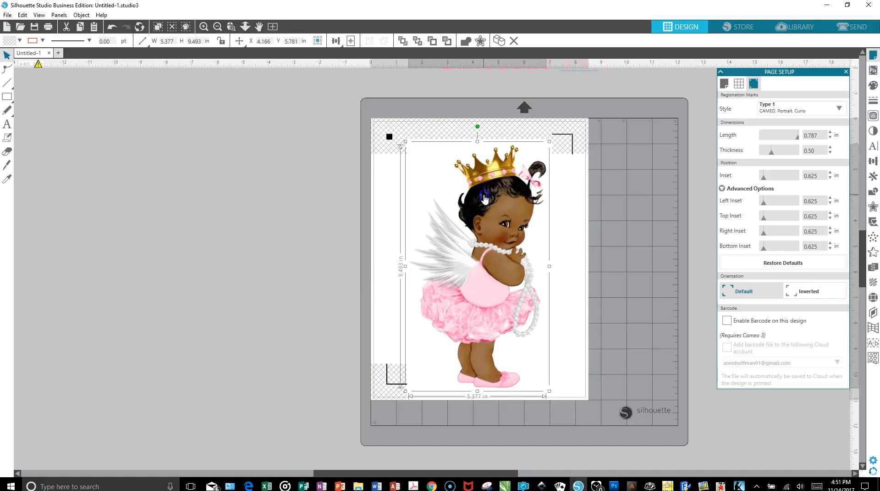
left_click_drag(484, 197, 484, 195)
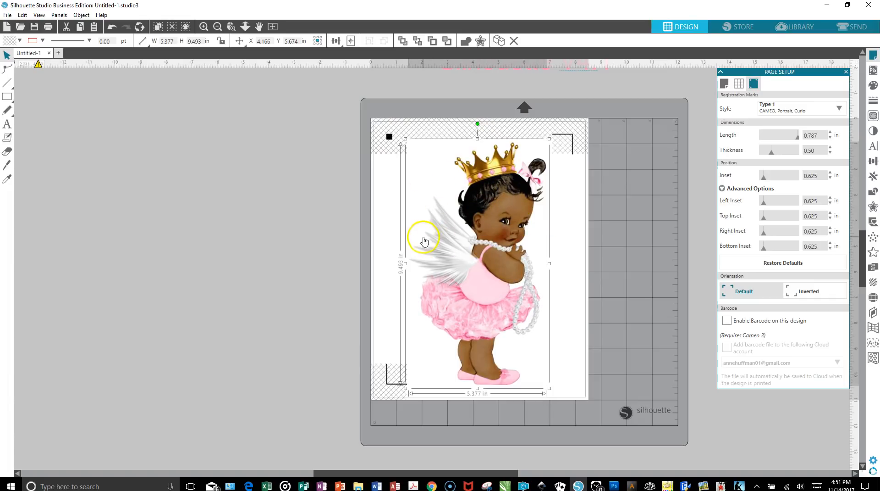
left_click(321, 236)
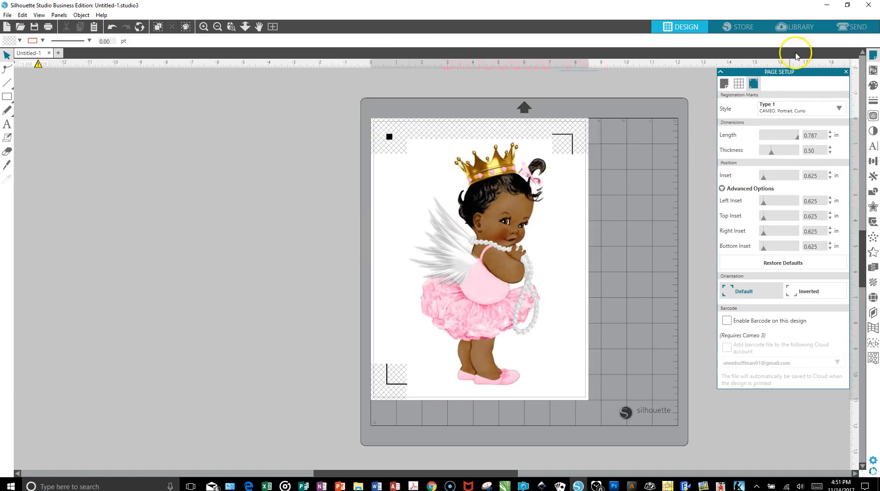
Switch to the cut setup, dismiss the notification, and set the princess image to Cut Edge
left_click(845, 34)
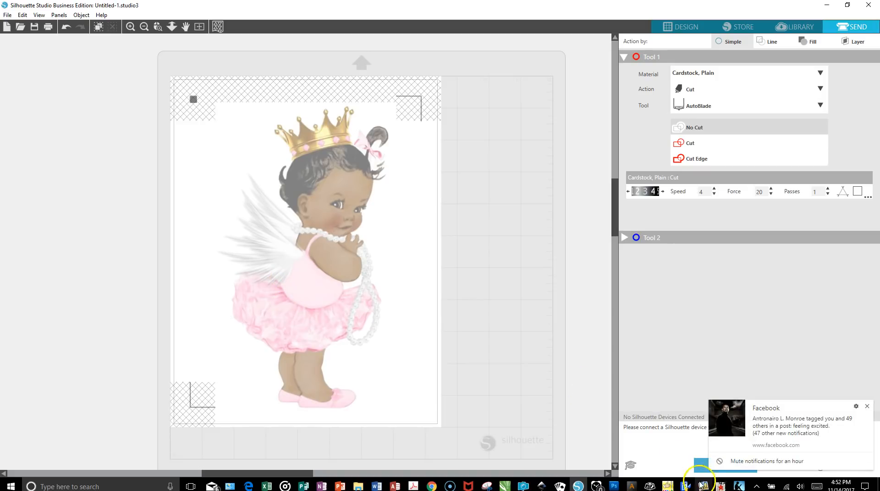
left_click(718, 461)
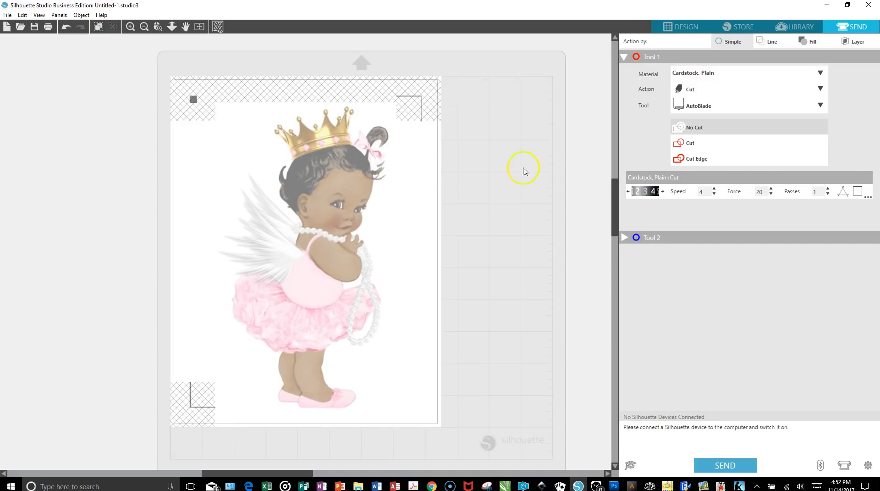
left_click(691, 127)
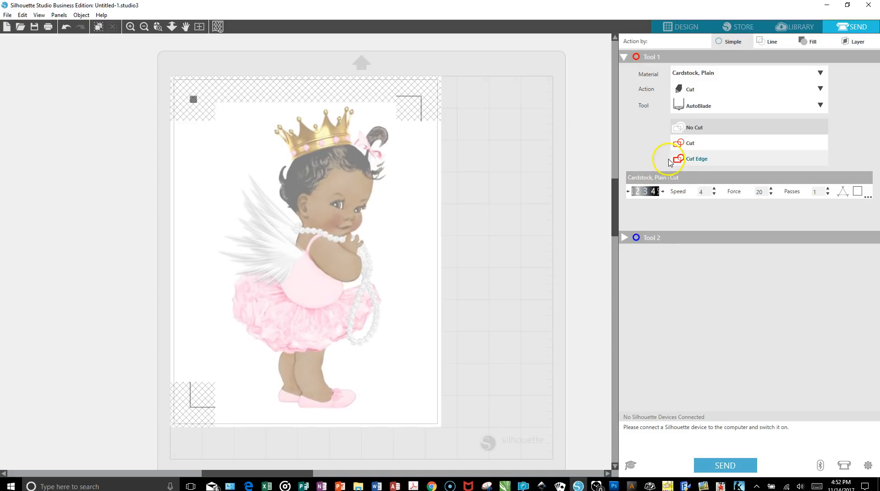
left_click(345, 195)
left_click(686, 160)
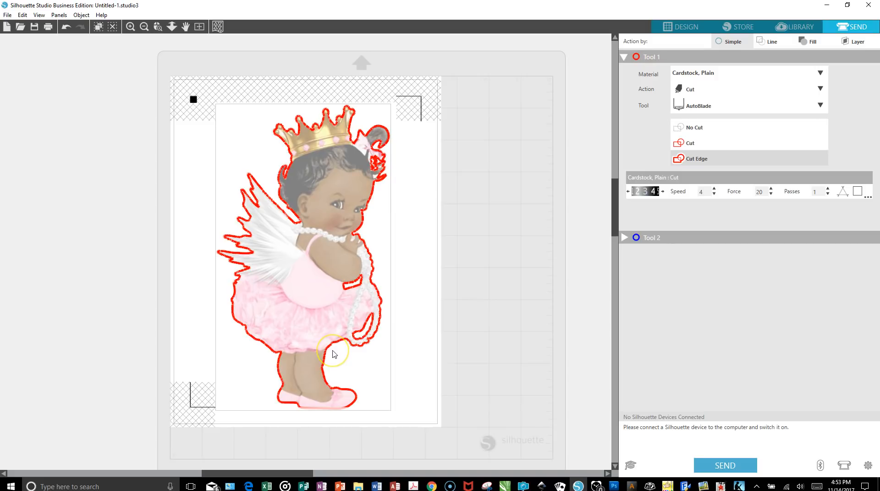
Nudge the princess image up and to the right, and move it slightly down within the registration marks
key("Up")
key("Up")
key("Up")
key("Up")
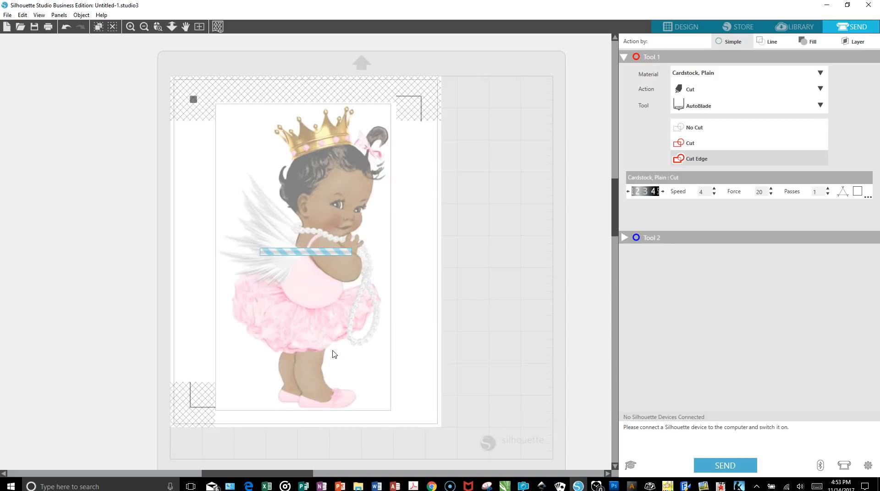
key("Right")
key("Right")
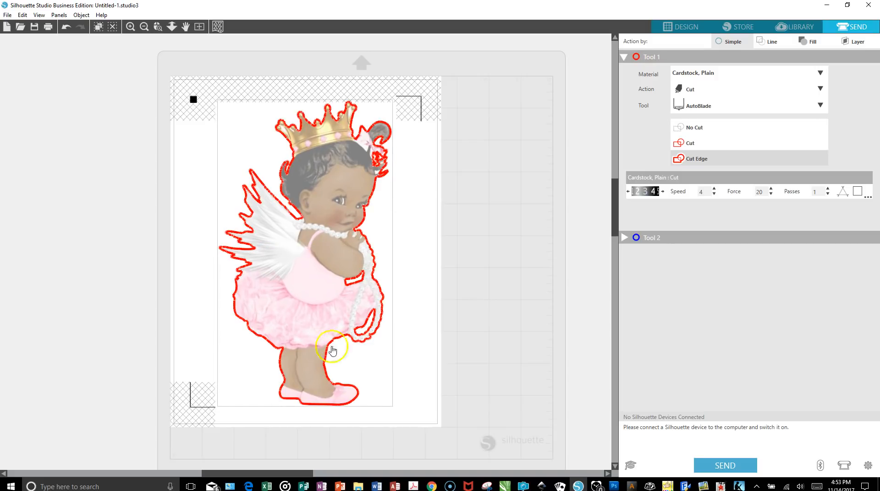
left_click(323, 273)
left_click_drag(323, 274, 322, 282)
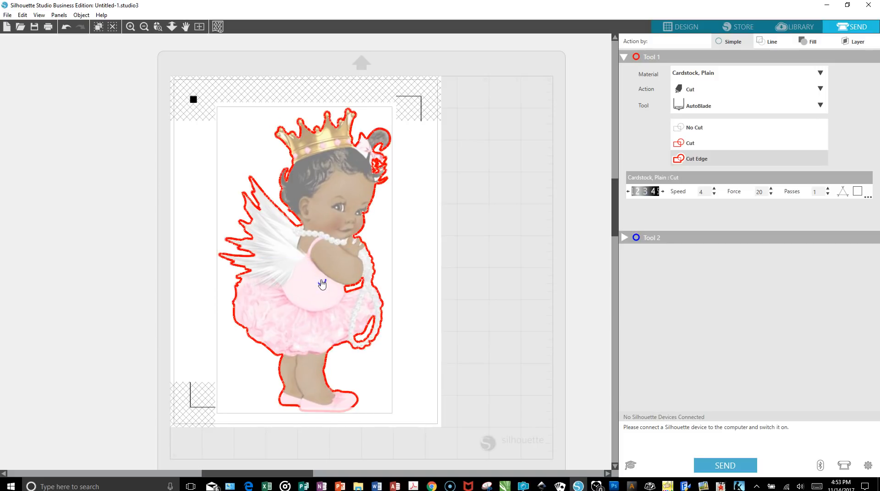
left_click(315, 414)
left_click(699, 74)
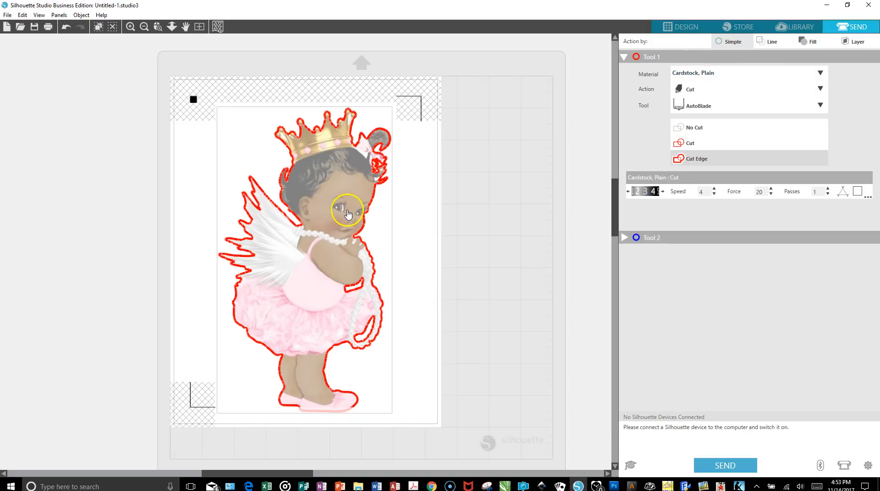
left_click(710, 465)
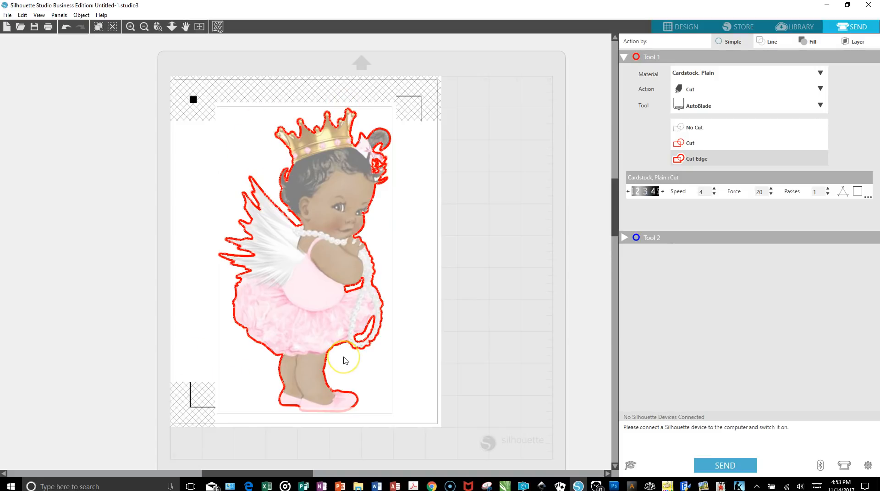
Return to the design workspace and close the page setup options
left_click(686, 29)
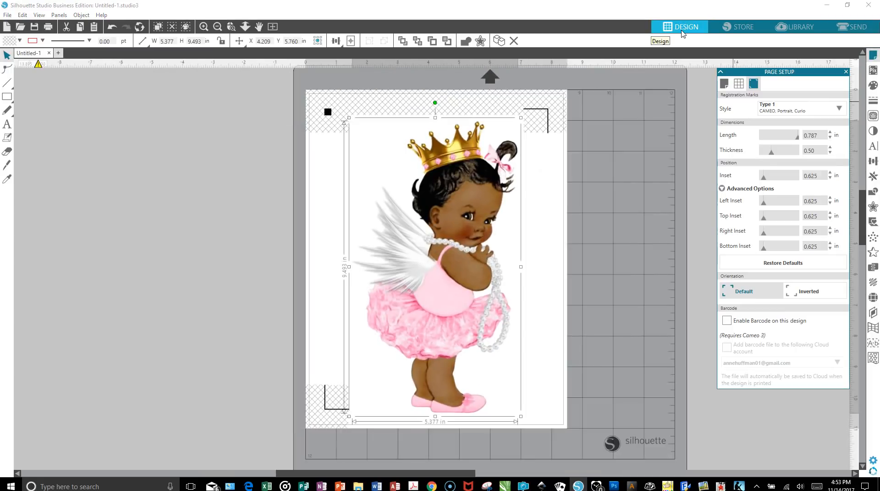
left_click(544, 127)
left_click(473, 224)
left_click(845, 72)
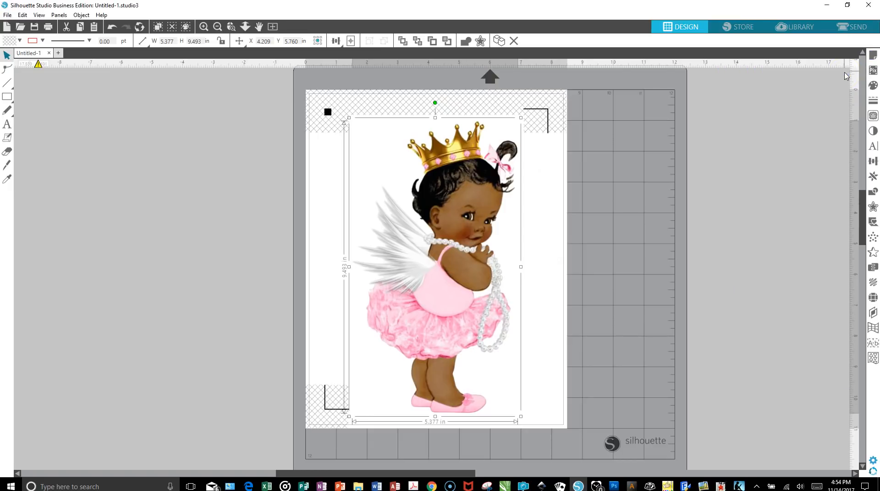
Create an offset outline around the princess image with rounded corners and a distance of 0.020 in
left_click(873, 207)
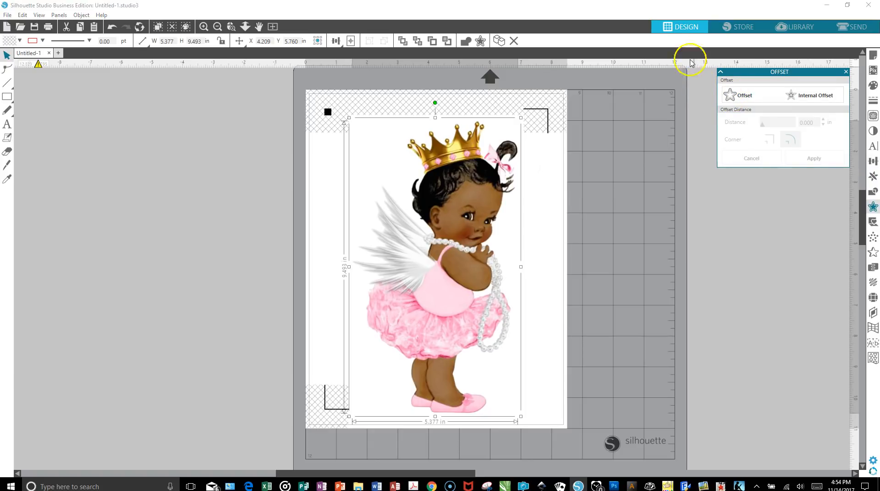
left_click(745, 98)
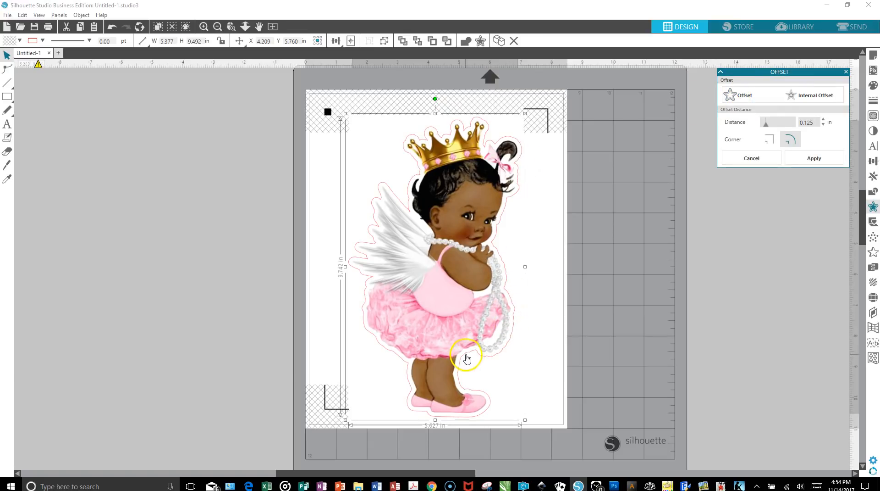
left_click(824, 125)
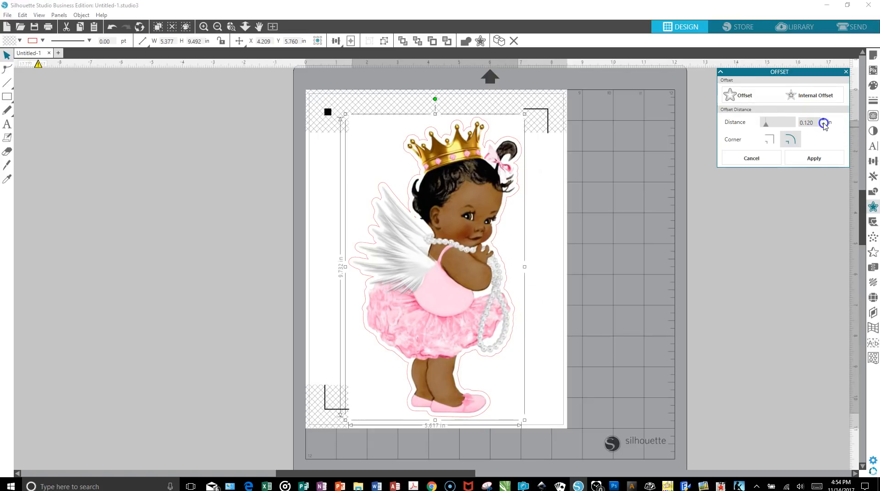
left_click(824, 125)
left_click(824, 124)
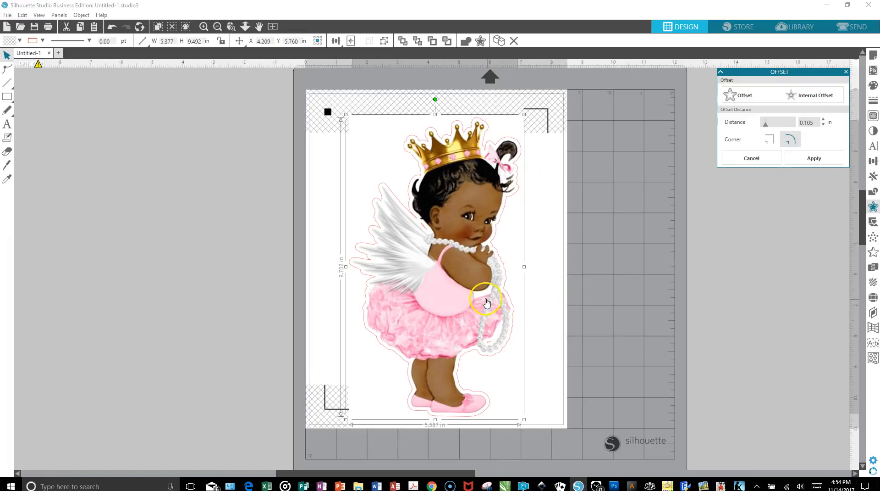
left_click(824, 125)
left_click(824, 125)
left_click(824, 125)
left_click(823, 126)
left_click(823, 125)
left_click(824, 125)
left_click(824, 125)
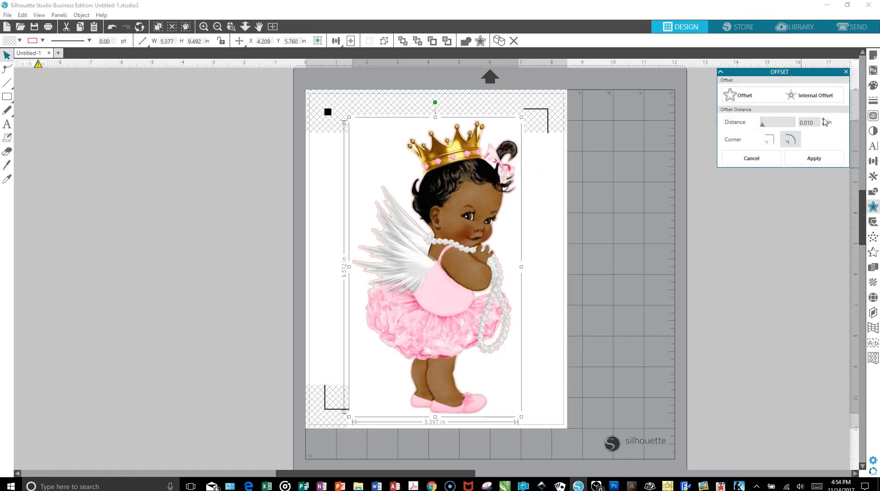
left_click(824, 119)
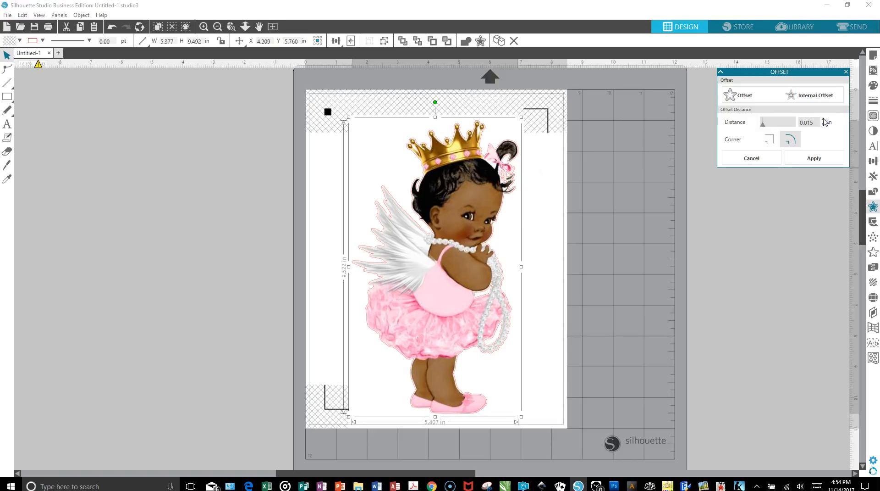
left_click(824, 120)
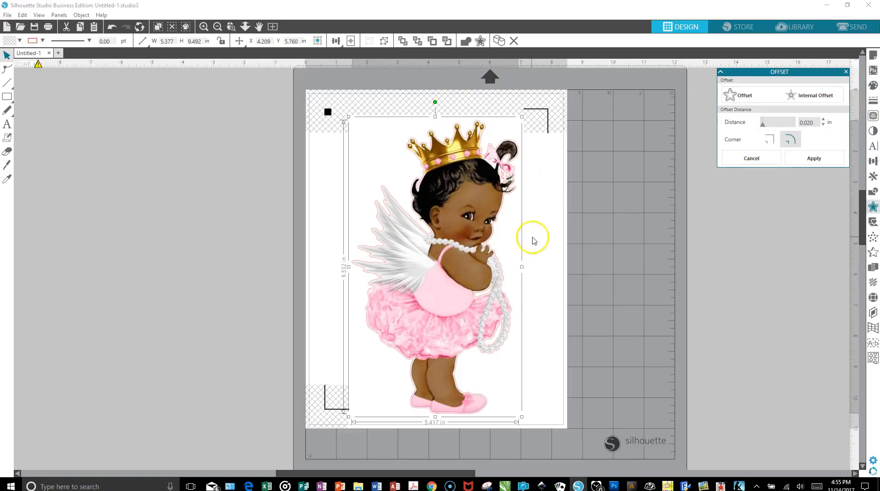
Fill the offset shape around the princess with the light pink color
left_click(873, 85)
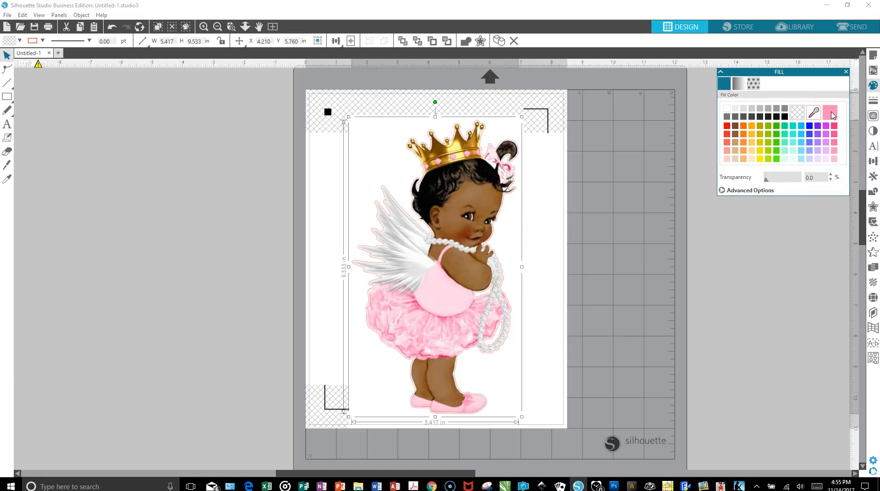
left_click(831, 113)
left_click(477, 250)
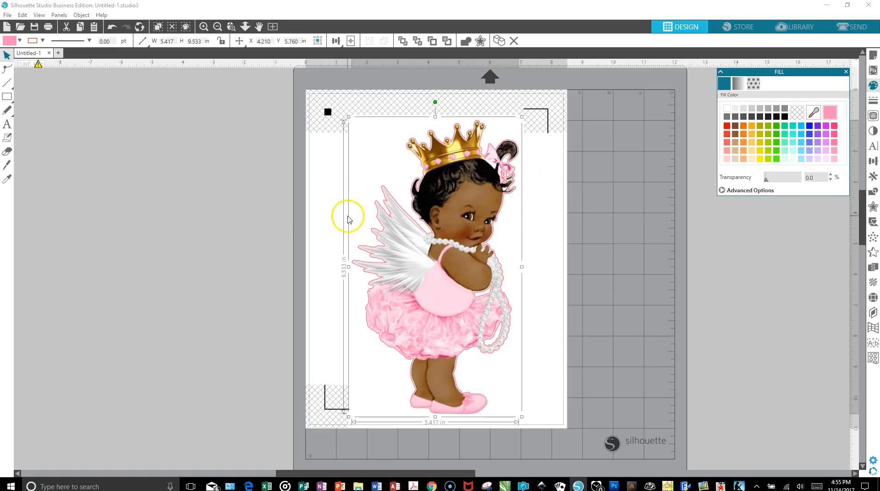
Move the princess image onto the grey workspace to inspect the pink offset shape, and undo the move
left_click(229, 228)
mouse_move(449, 255)
left_mouse_down()
mouse_move(269, 248)
mouse_move(181, 225)
left_mouse_up()
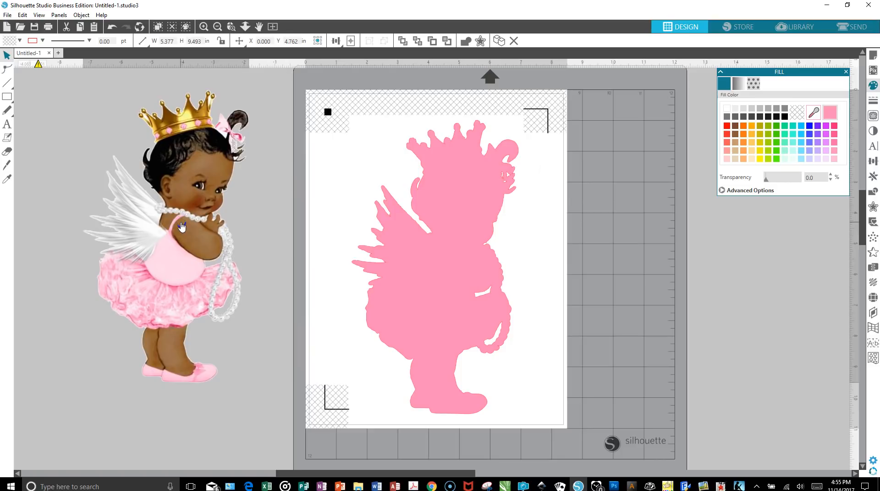
left_click(182, 226)
left_click_drag(181, 224, 161, 258)
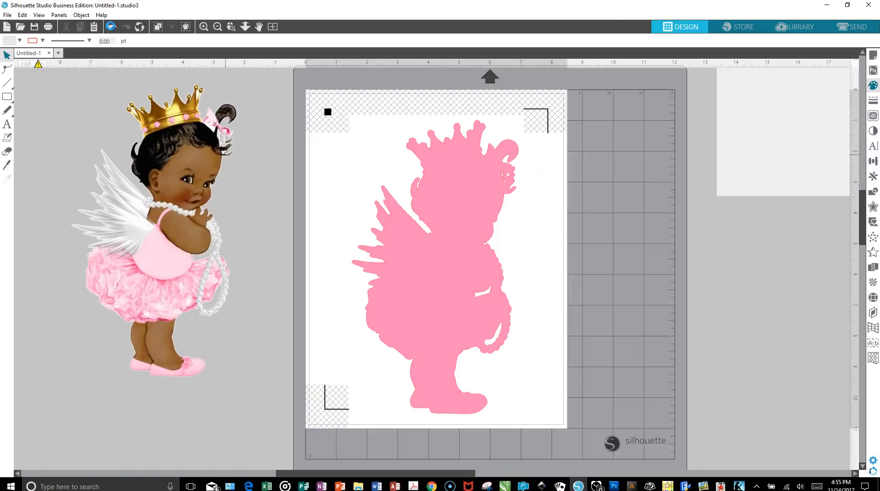
left_click(111, 27)
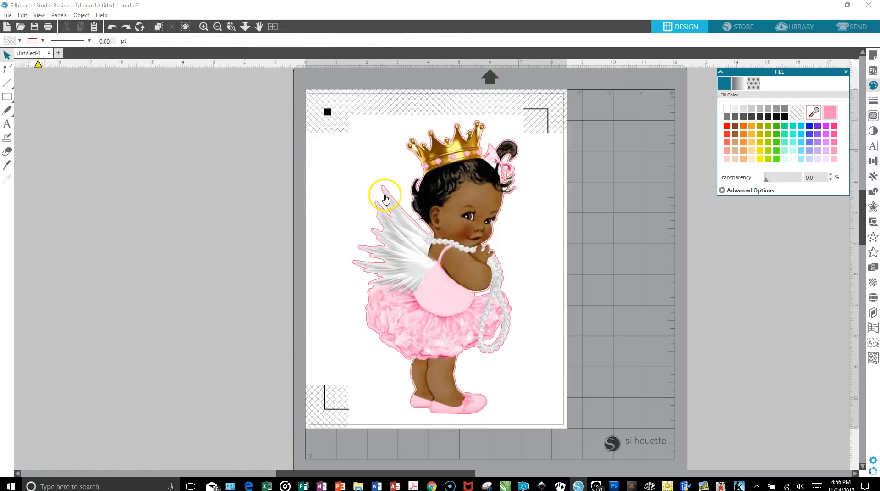
Select the pink offset shape behind the princess
left_click(386, 195)
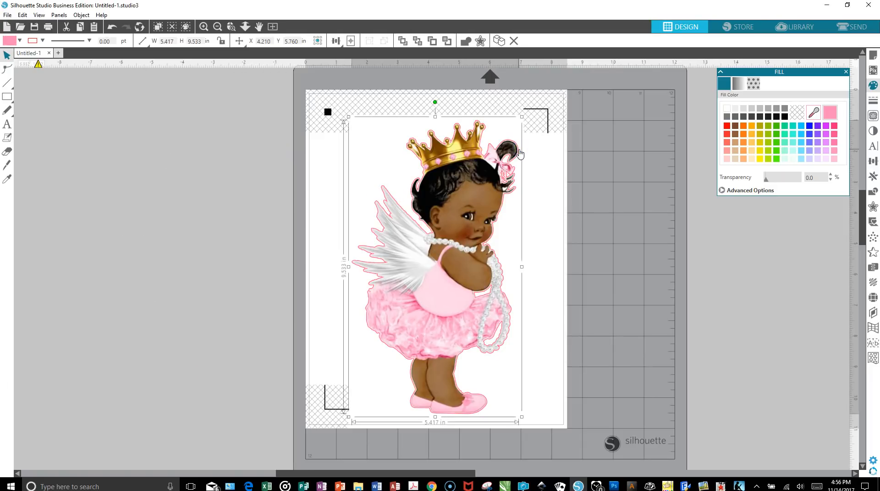